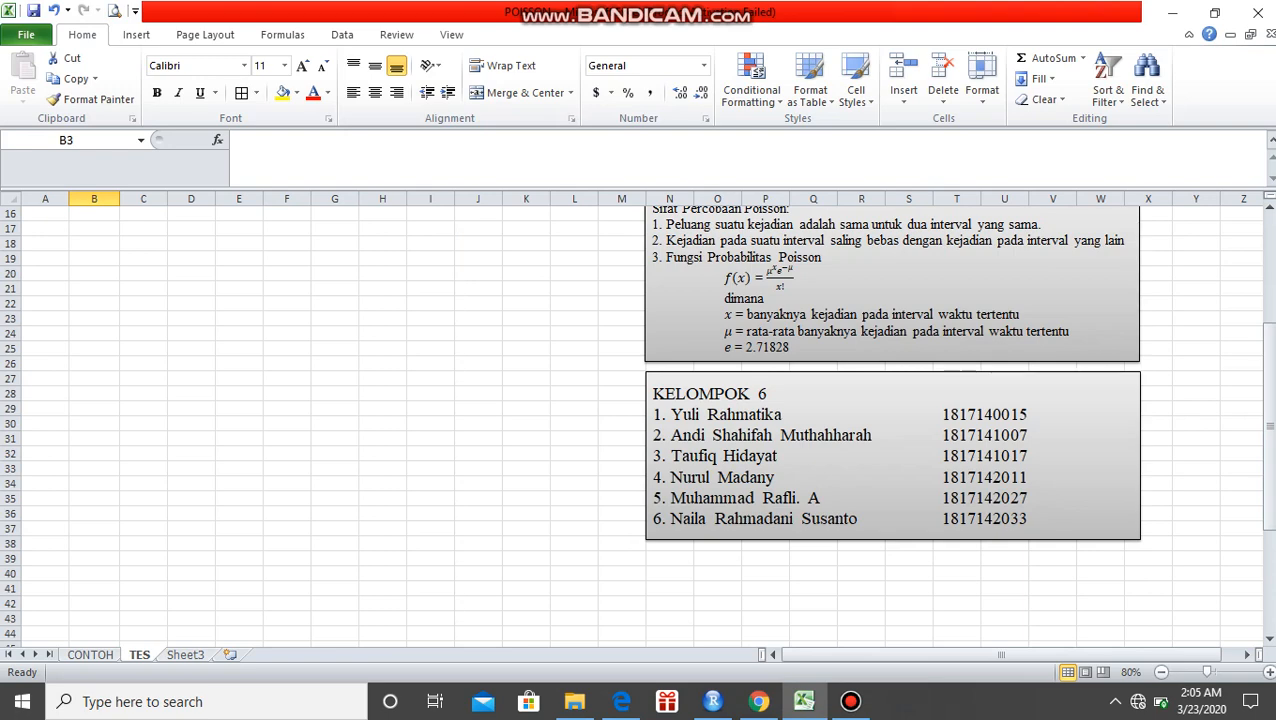
Enter the label n in C2 and its value 50 in D2
{"action": "left_click_drag", "start_coordinate": [1270, 441], "coordinate": [1270, 331]}
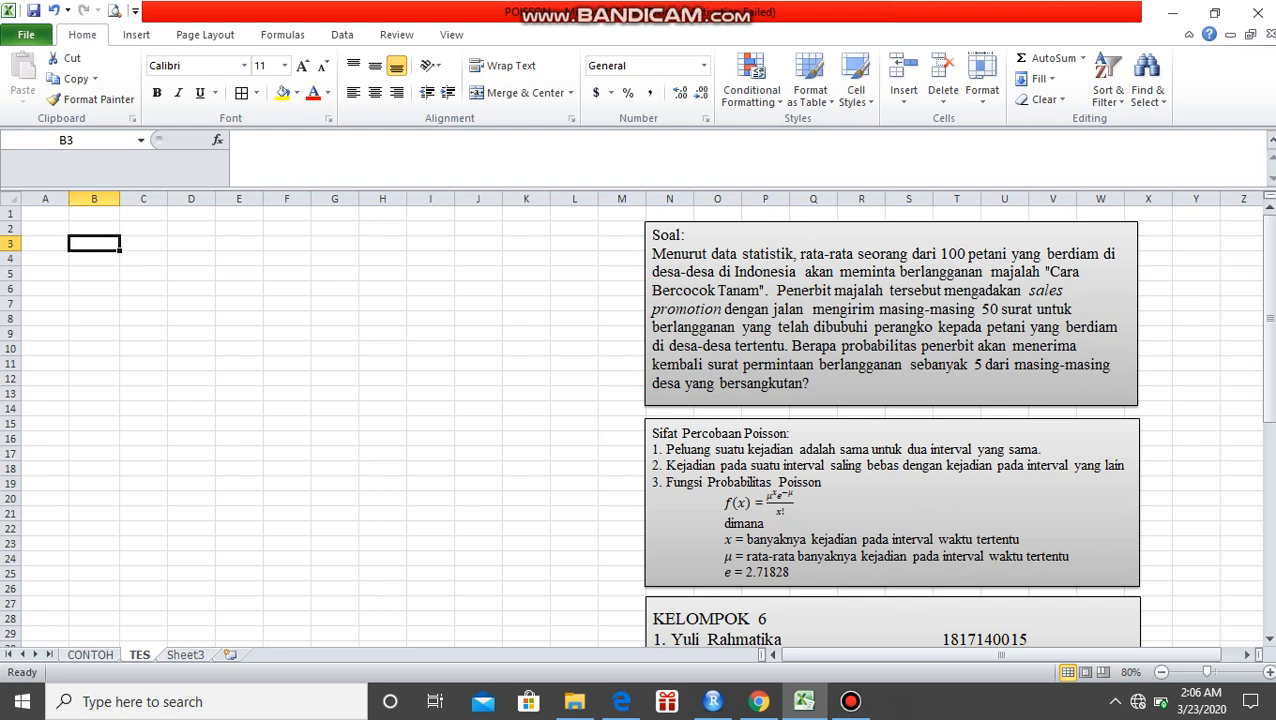
{"action": "left_click", "coordinate": [143, 229]}
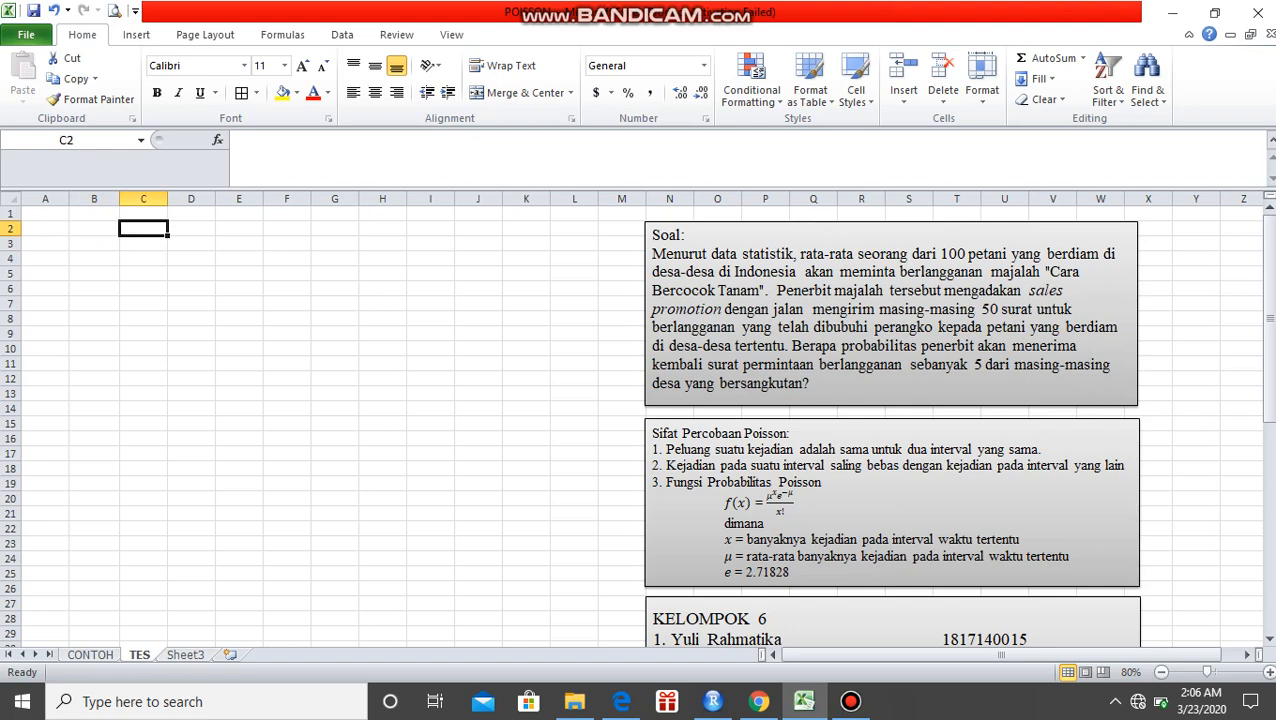
{"action": "type", "text": "N"}
{"action": "key", "text": "BackSpace"}
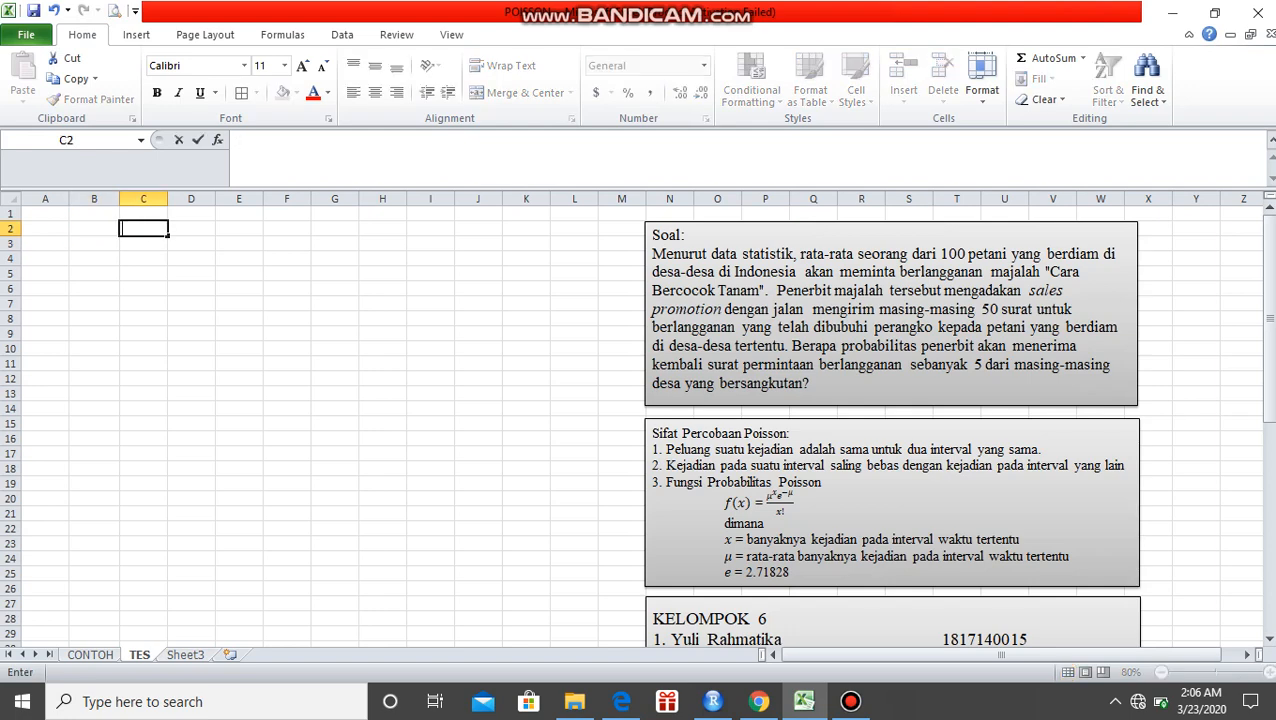
{"action": "type", "text": "n"}
{"action": "key", "text": "Tab"}
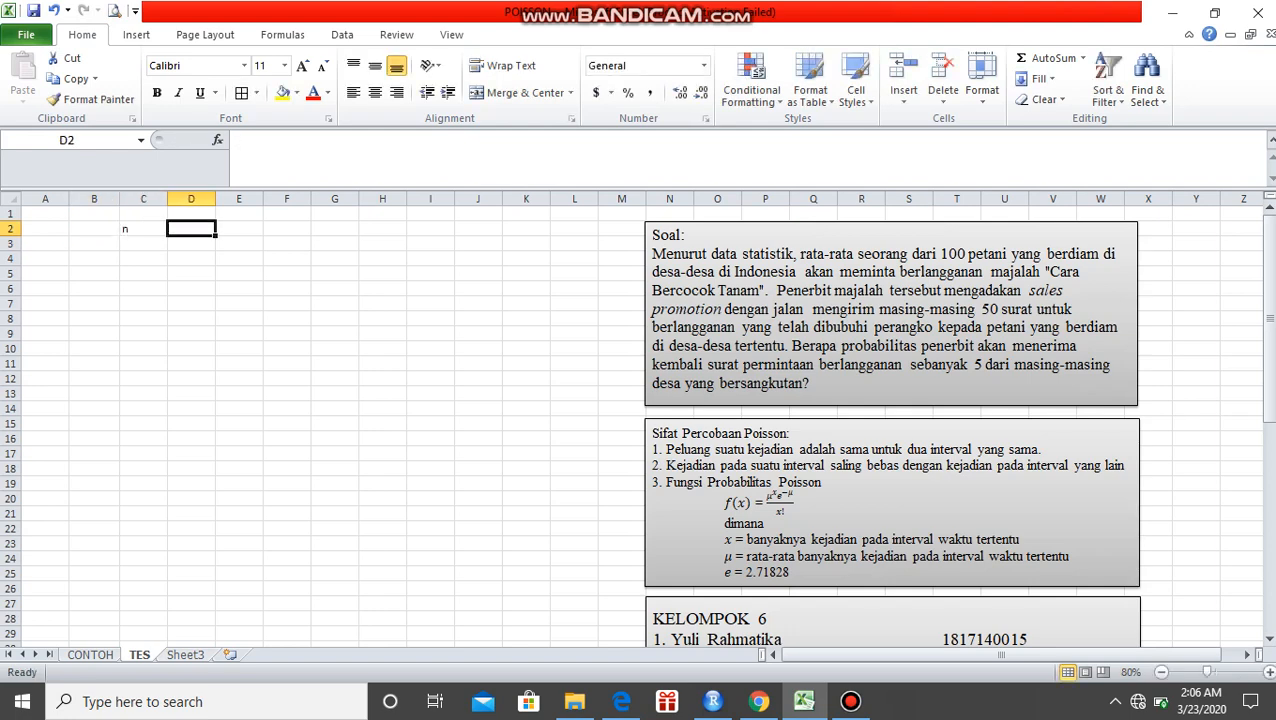
{"action": "type", "text": "50"}
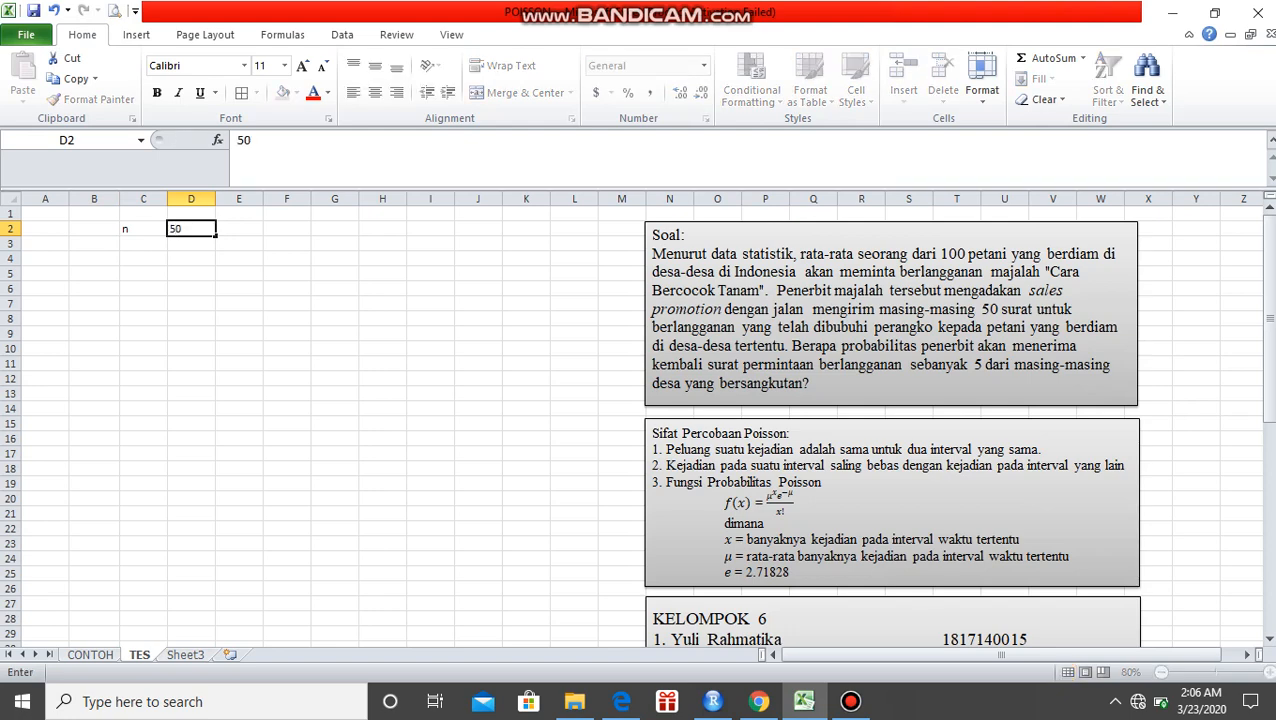
{"action": "key", "text": "Return"}
Enter the label p in C3 and the formula =1/100 in D3
{"action": "type", "text": "p"}
{"action": "key", "text": "Tab"}
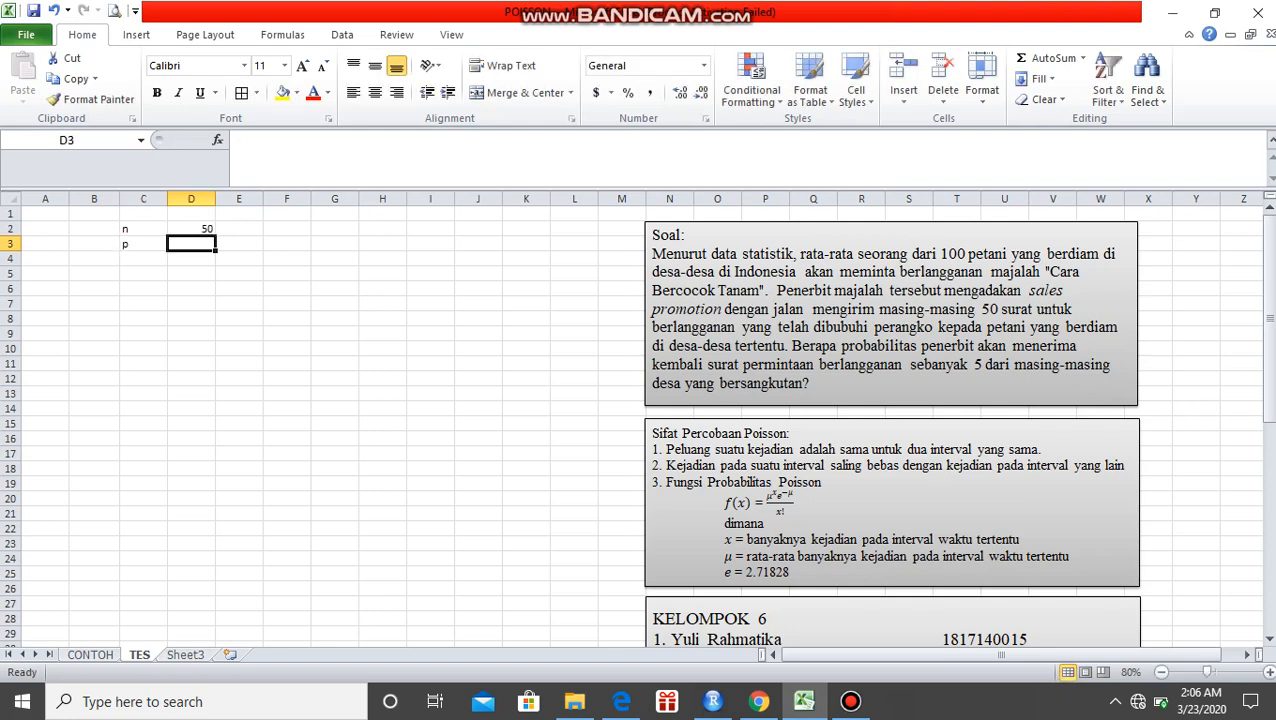
{"action": "type", "text": "=1/"}
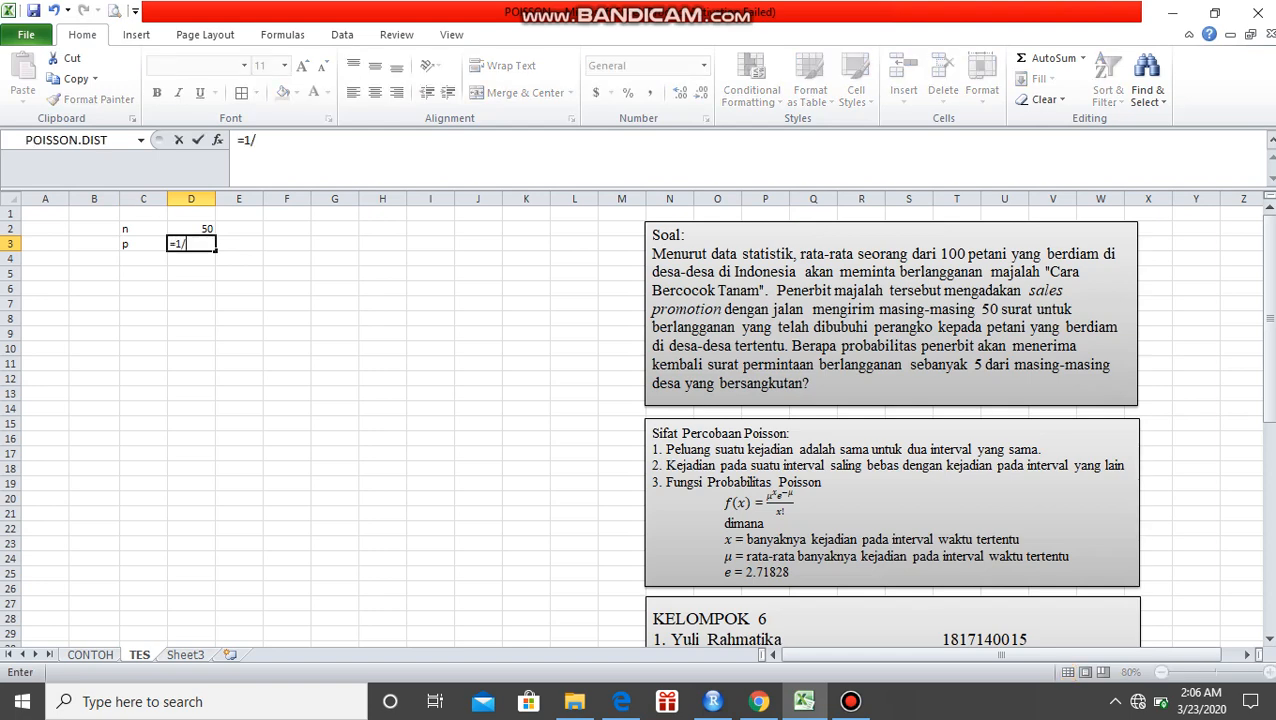
{"action": "type", "text": "100"}
{"action": "mouse_move", "coordinate": [800, 254]}
{"action": "left_mouse_down"}
{"action": "mouse_move", "coordinate": [1009, 254]}
{"action": "mouse_move", "coordinate": [993, 254]}
{"action": "left_mouse_up"}
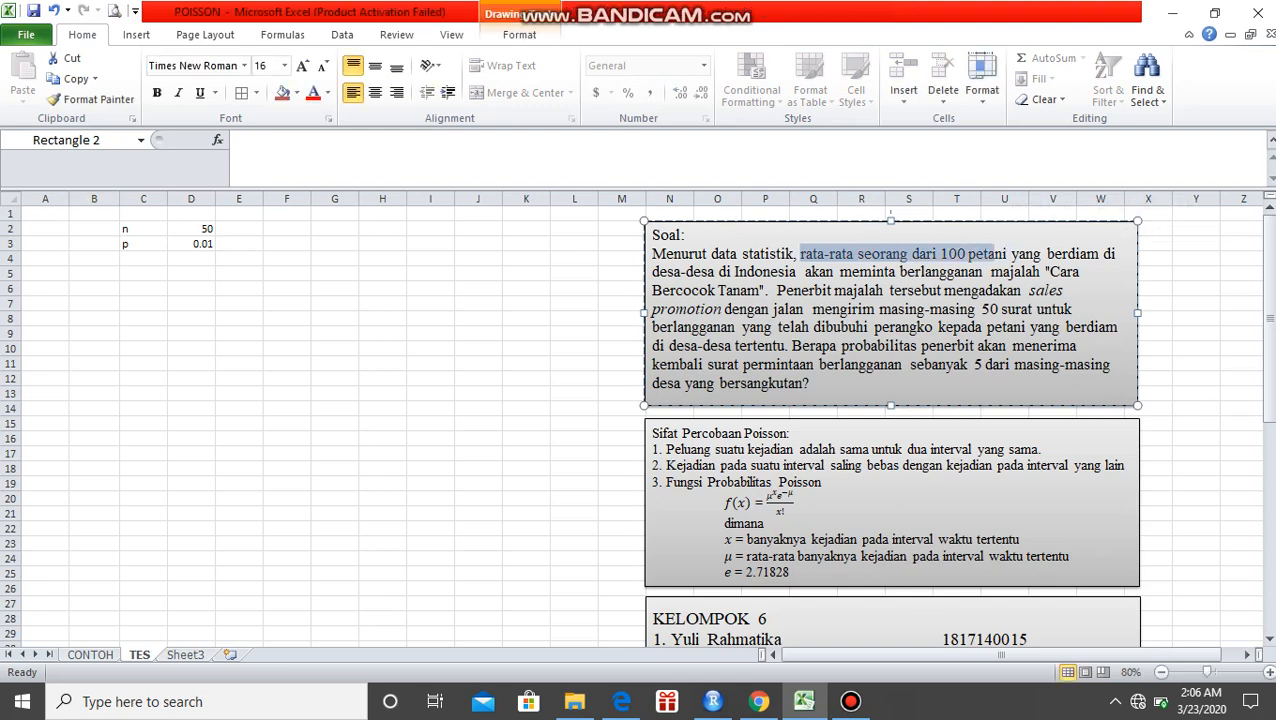
{"action": "left_click", "coordinate": [191, 244]}
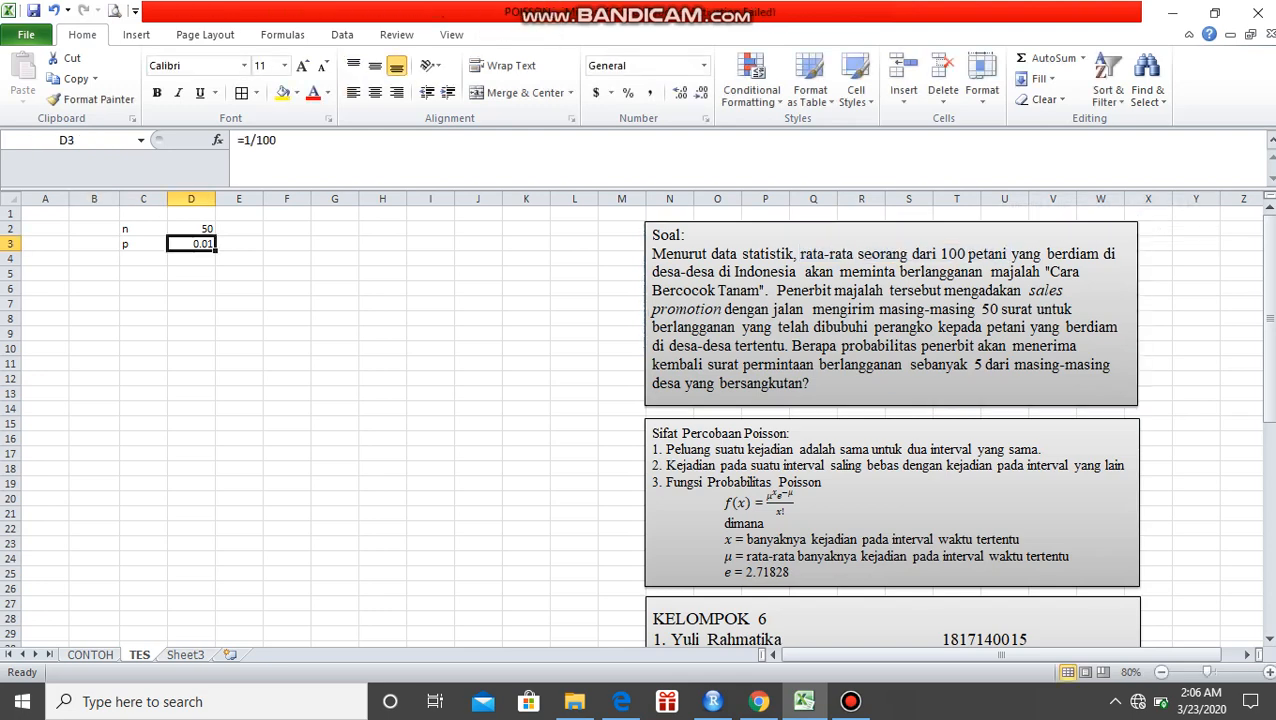
Enter the label x in C4 with the text "0, 1, 2, ..., 50" in D4, and widen column D to fit it
{"action": "left_click", "coordinate": [143, 259]}
{"action": "type", "text": "x"}
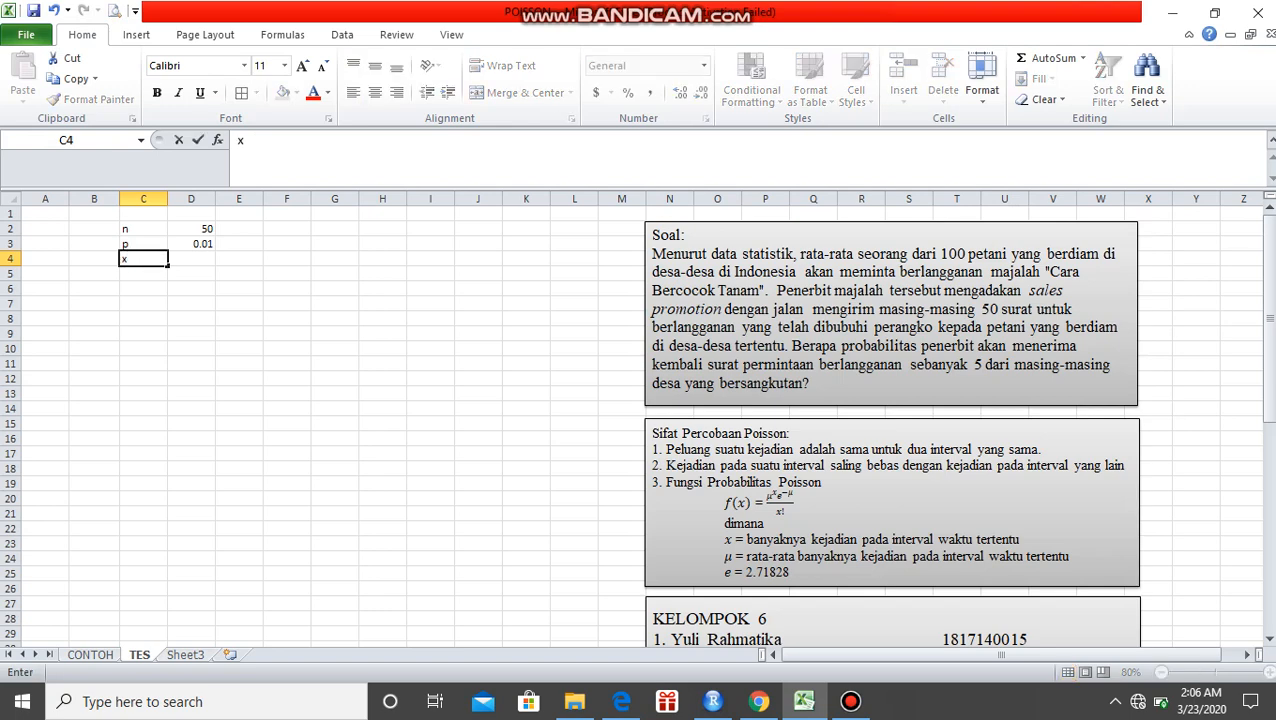
{"action": "key", "text": "Tab"}
{"action": "type", "text": "0"}
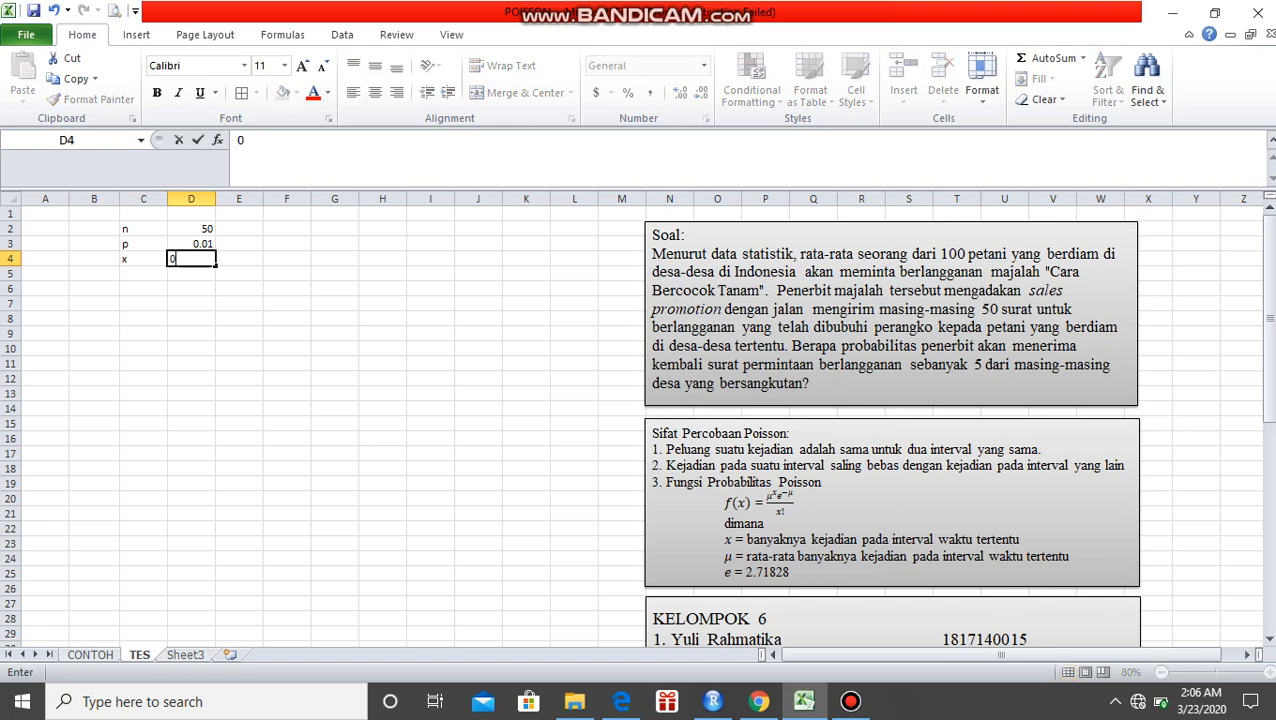
{"action": "type", "text": ", 1, 2, ..., 50"}
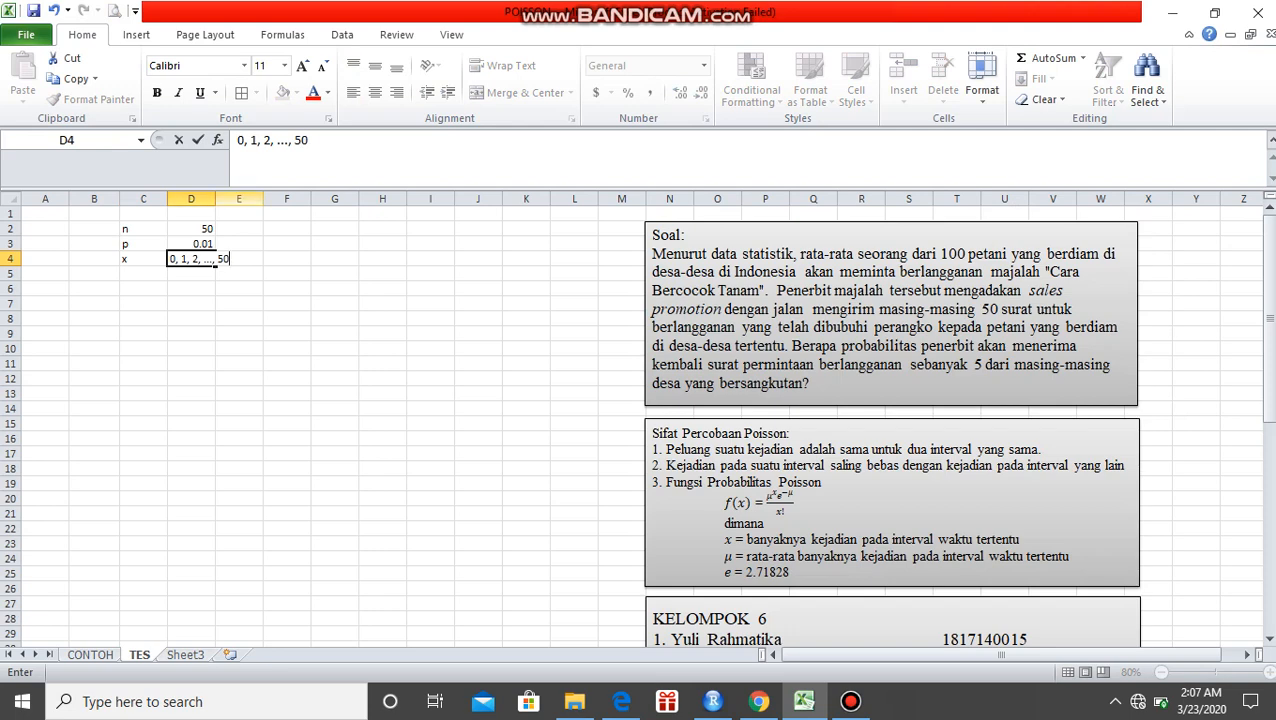
{"action": "left_click", "coordinate": [287, 259]}
{"action": "left_click_drag", "start_coordinate": [215, 198], "coordinate": [241, 198]}
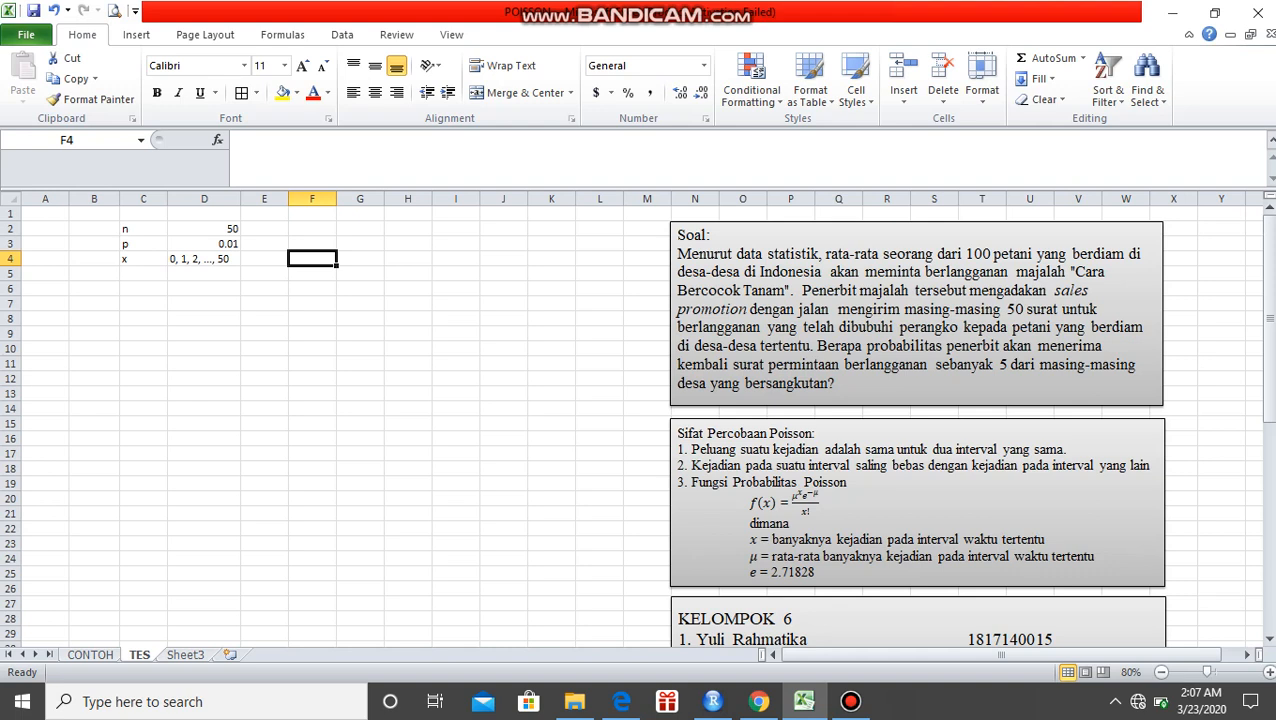
Insert an equation containing the symbol μ and copy that symbol into C5 as a label
{"action": "left_click", "coordinate": [143, 274]}
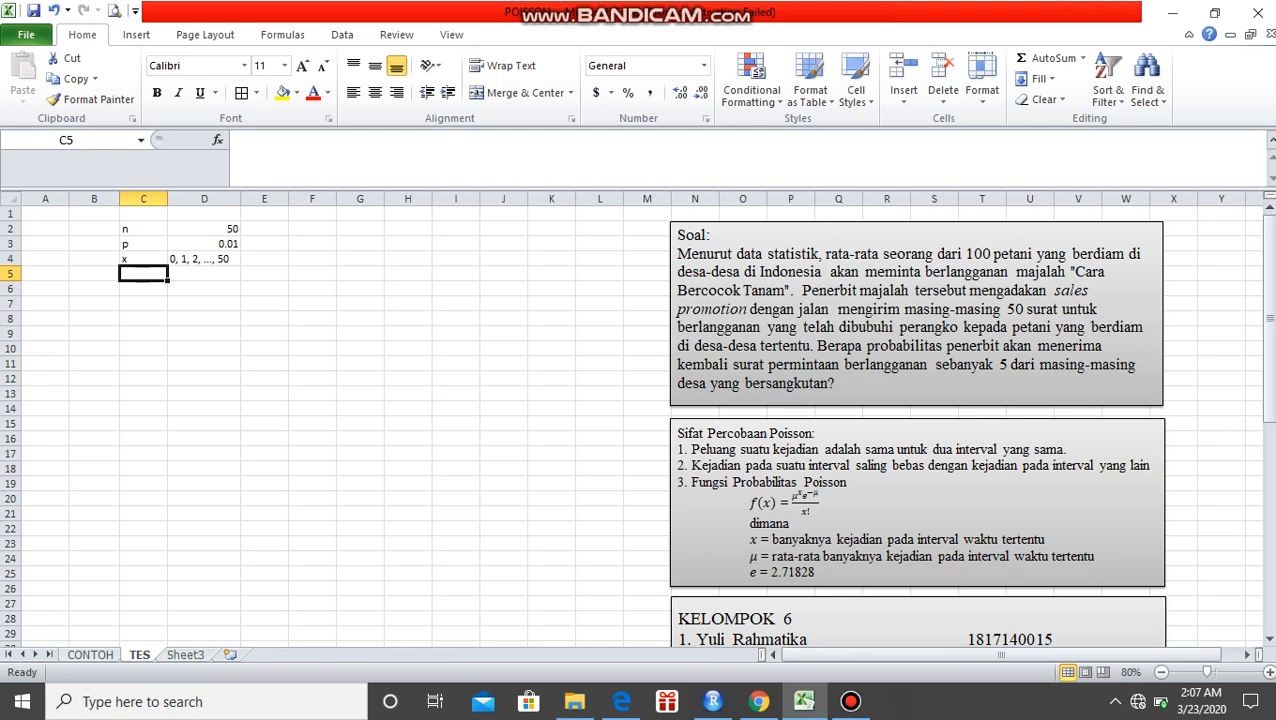
{"action": "left_click", "coordinate": [136, 34]}
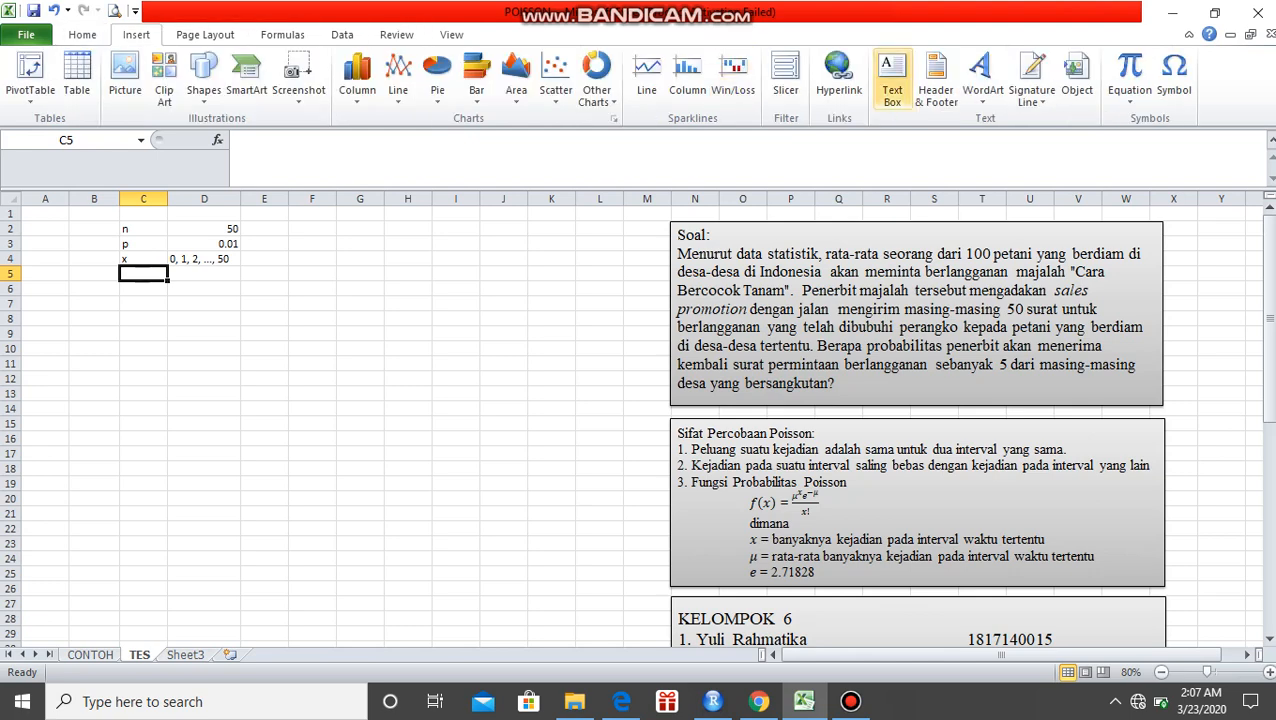
{"action": "left_click", "coordinate": [1130, 75]}
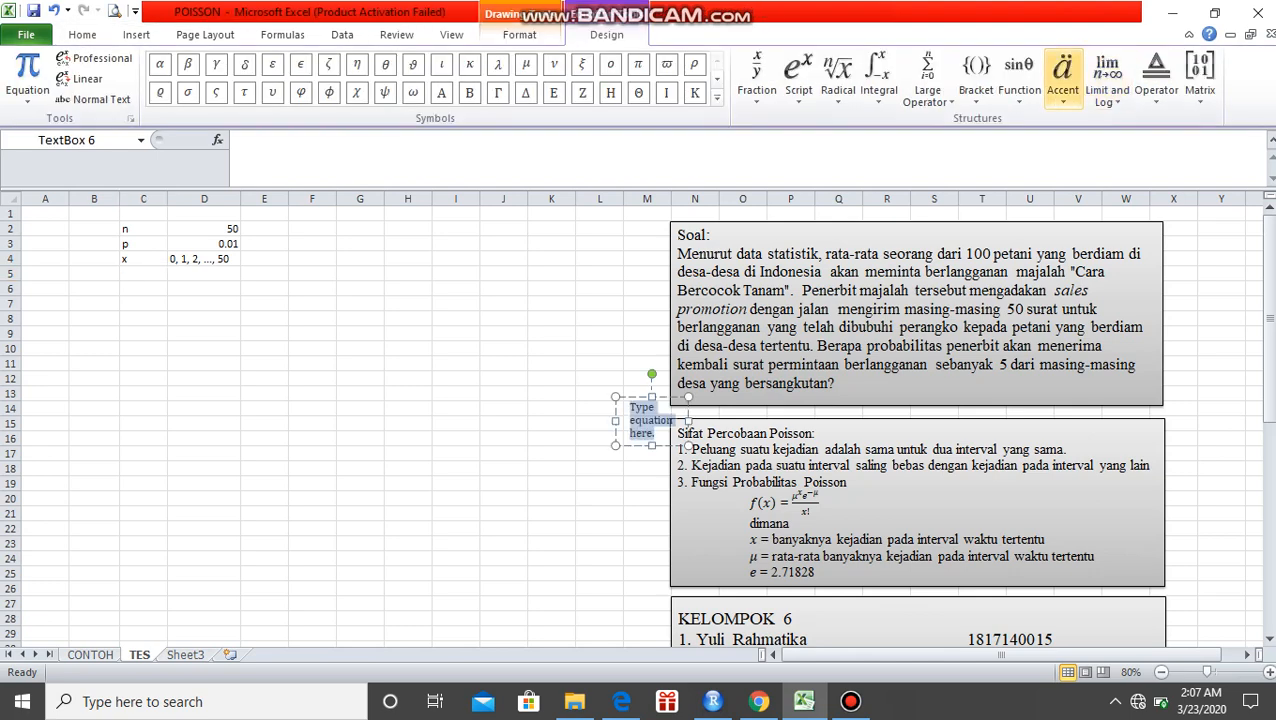
{"action": "left_click", "coordinate": [526, 64]}
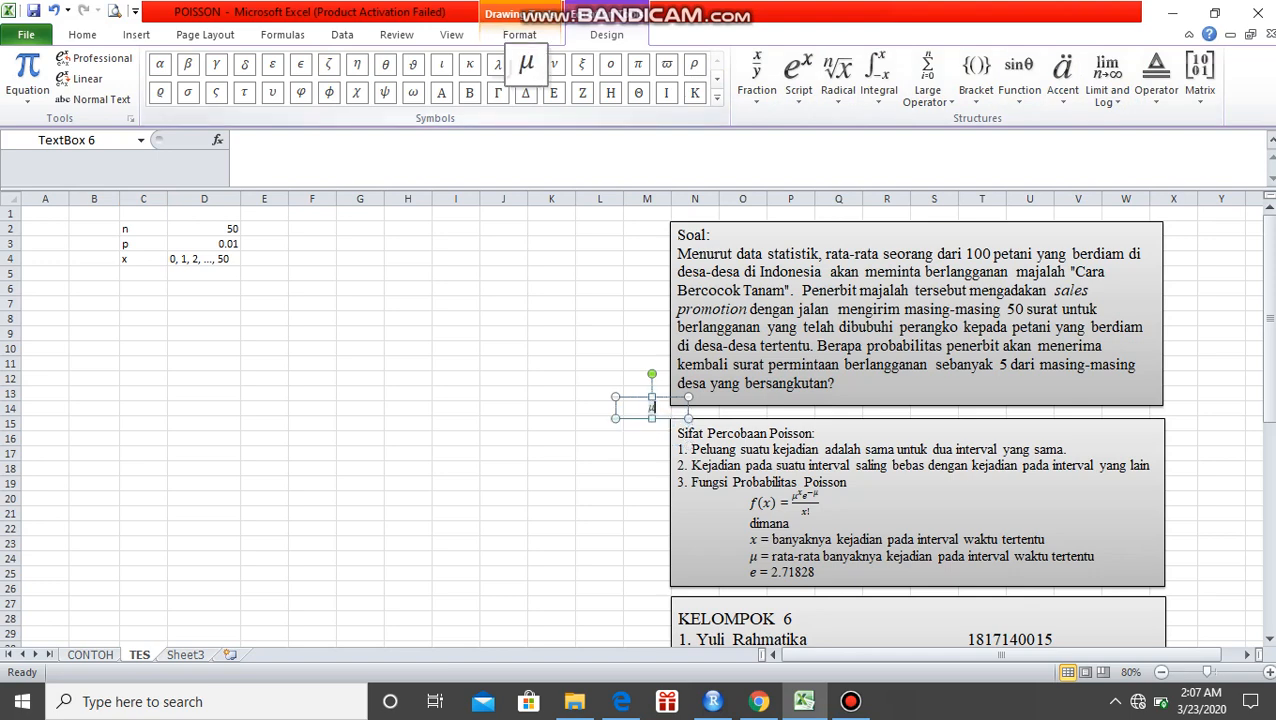
{"action": "left_click", "coordinate": [649, 407]}
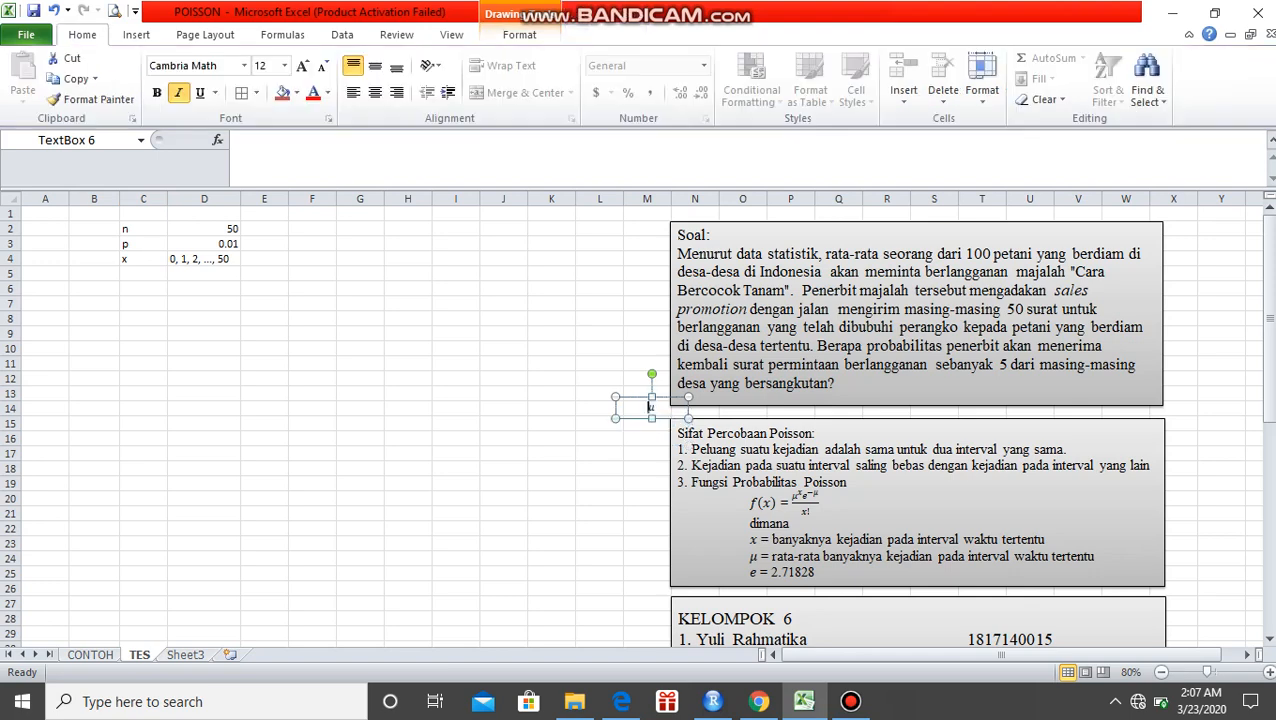
{"action": "left_click", "coordinate": [650, 407]}
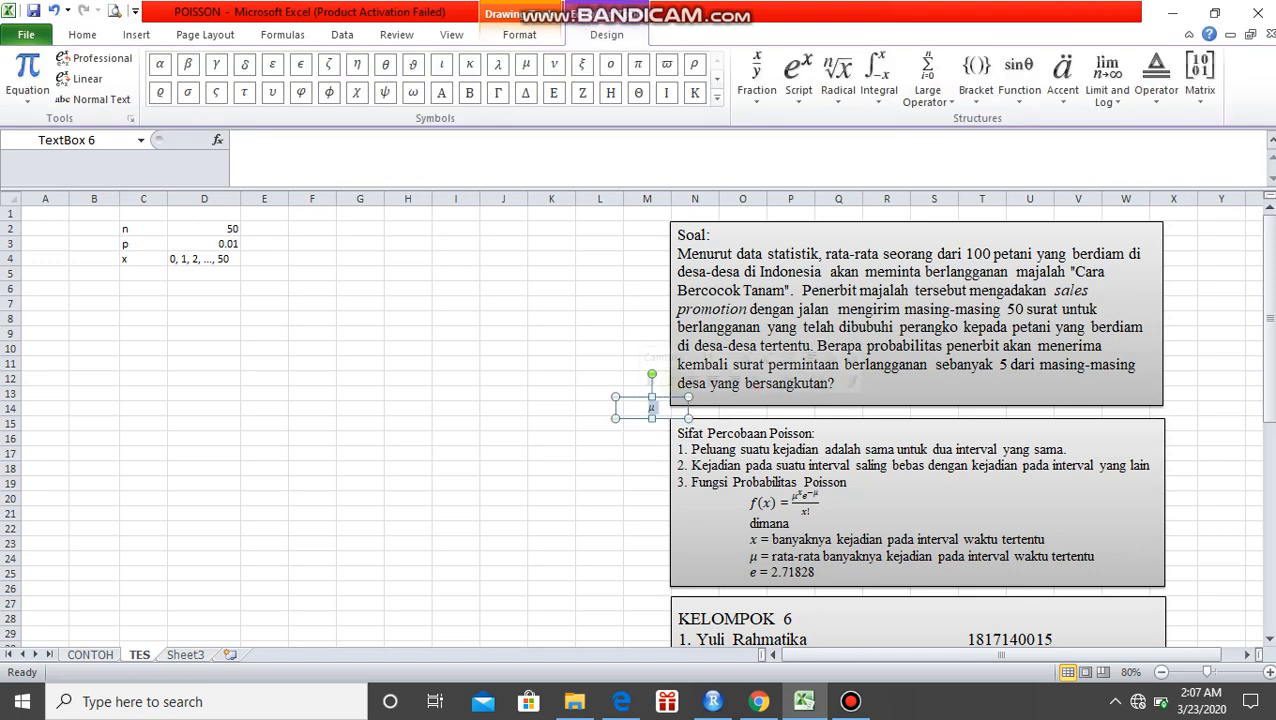
{"action": "left_click", "coordinate": [143, 274]}
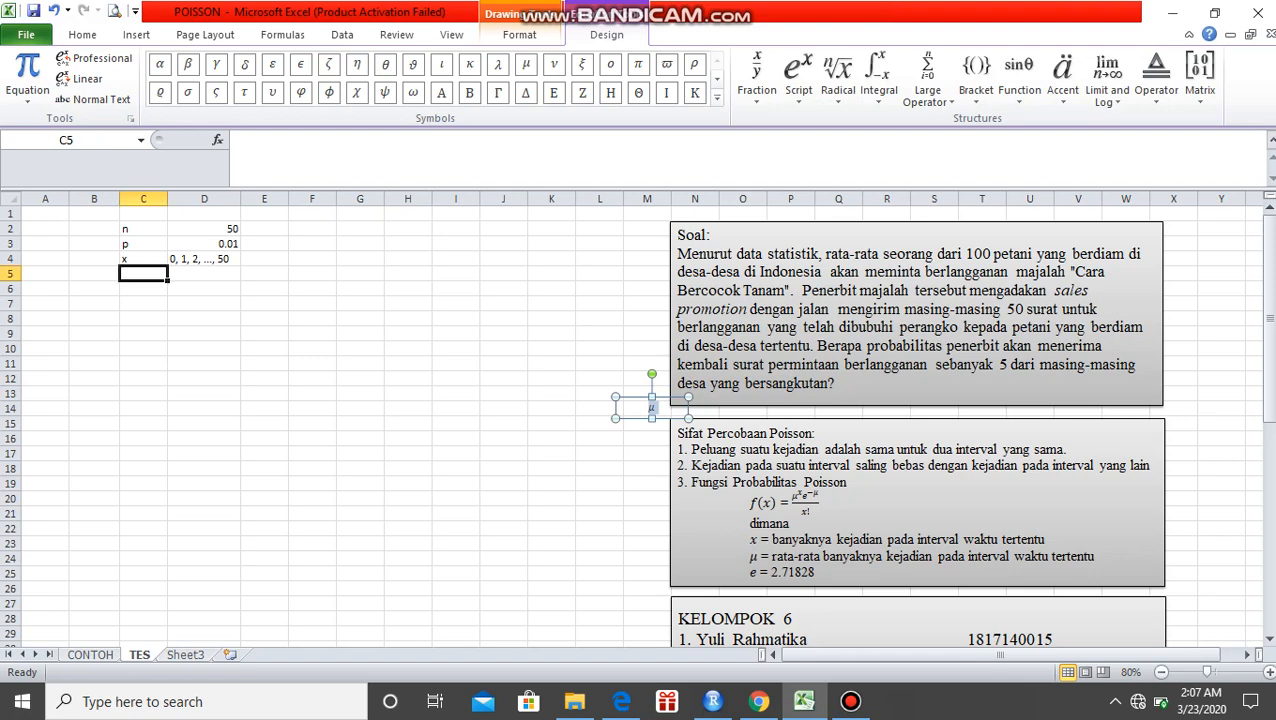
{"action": "type", "text": "μ"}
Calculate μ in D5 with the formula =D2*D3
{"action": "left_click", "coordinate": [204, 309]}
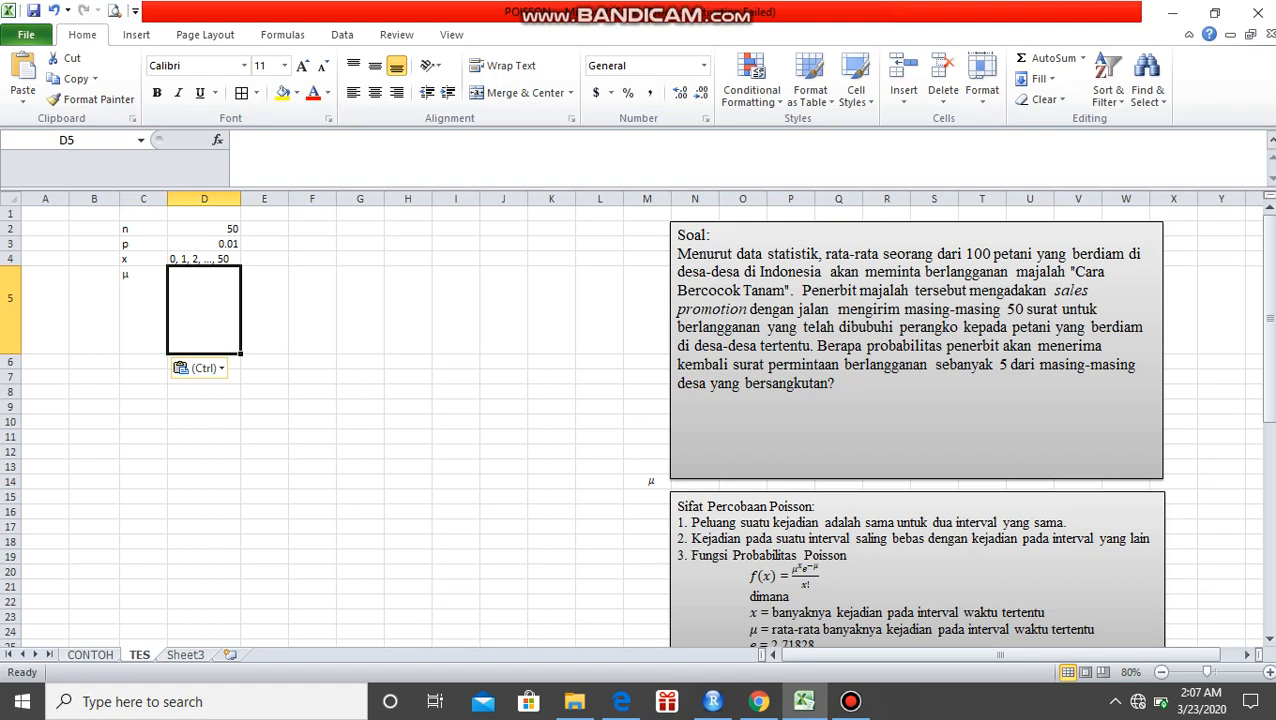
{"action": "type", "text": "="}
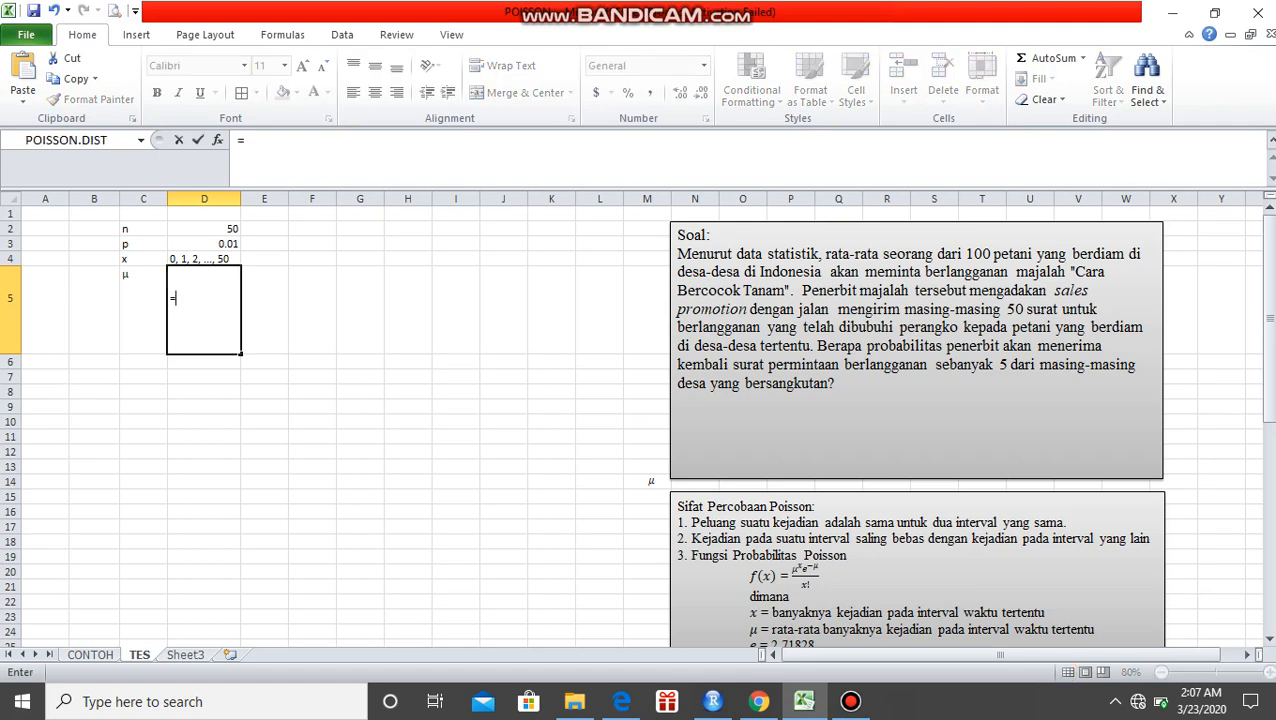
{"action": "left_click", "coordinate": [237, 230]}
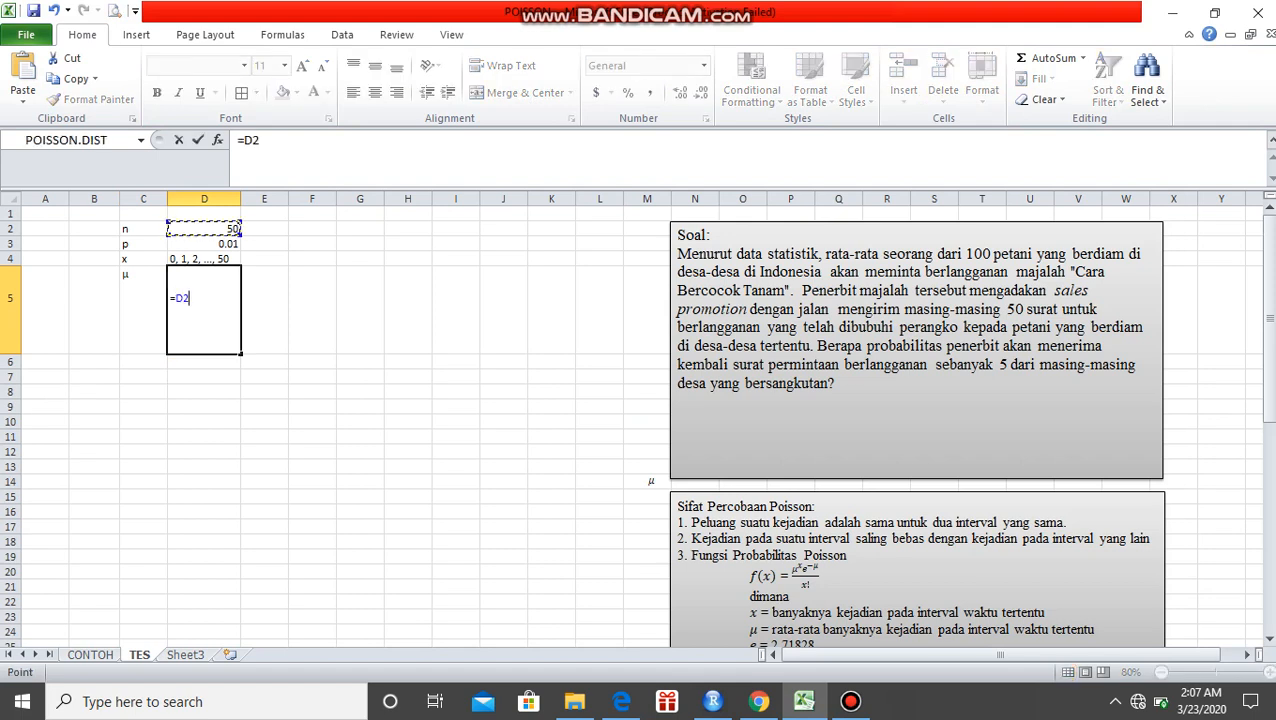
{"action": "type", "text": "*D3"}
{"action": "key", "text": "Return"}
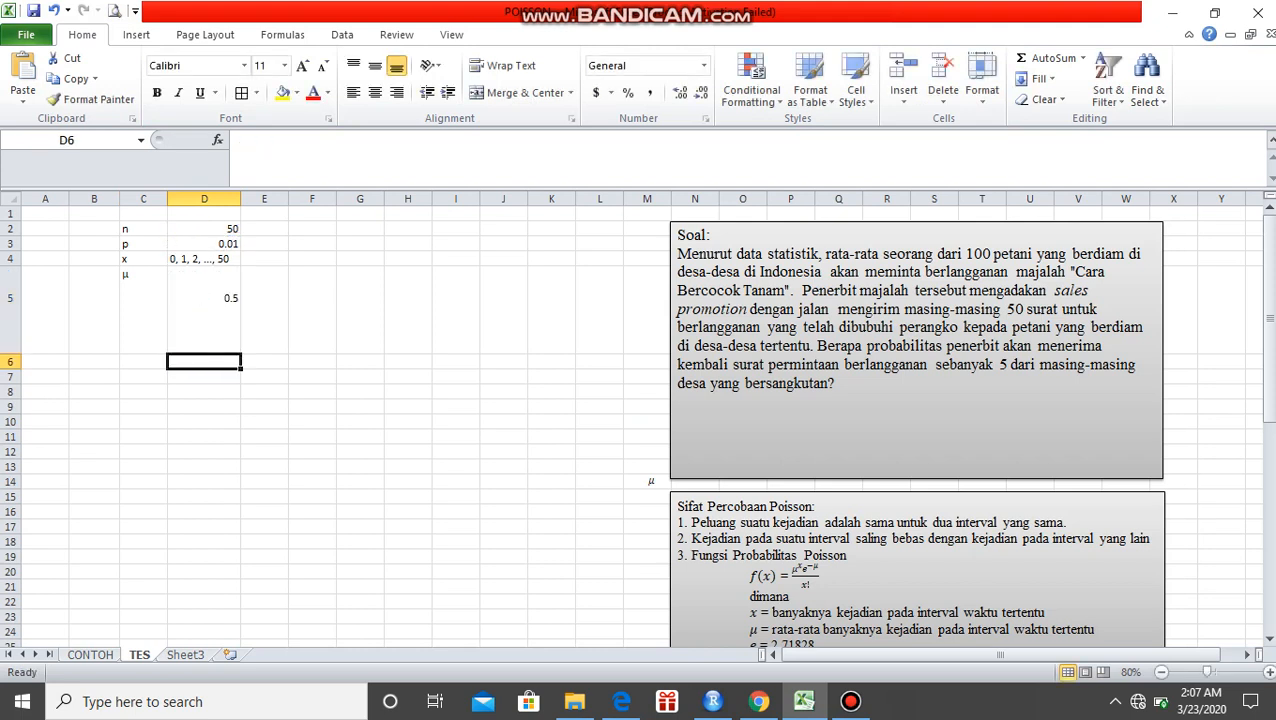
{"action": "left_click", "coordinate": [204, 310]}
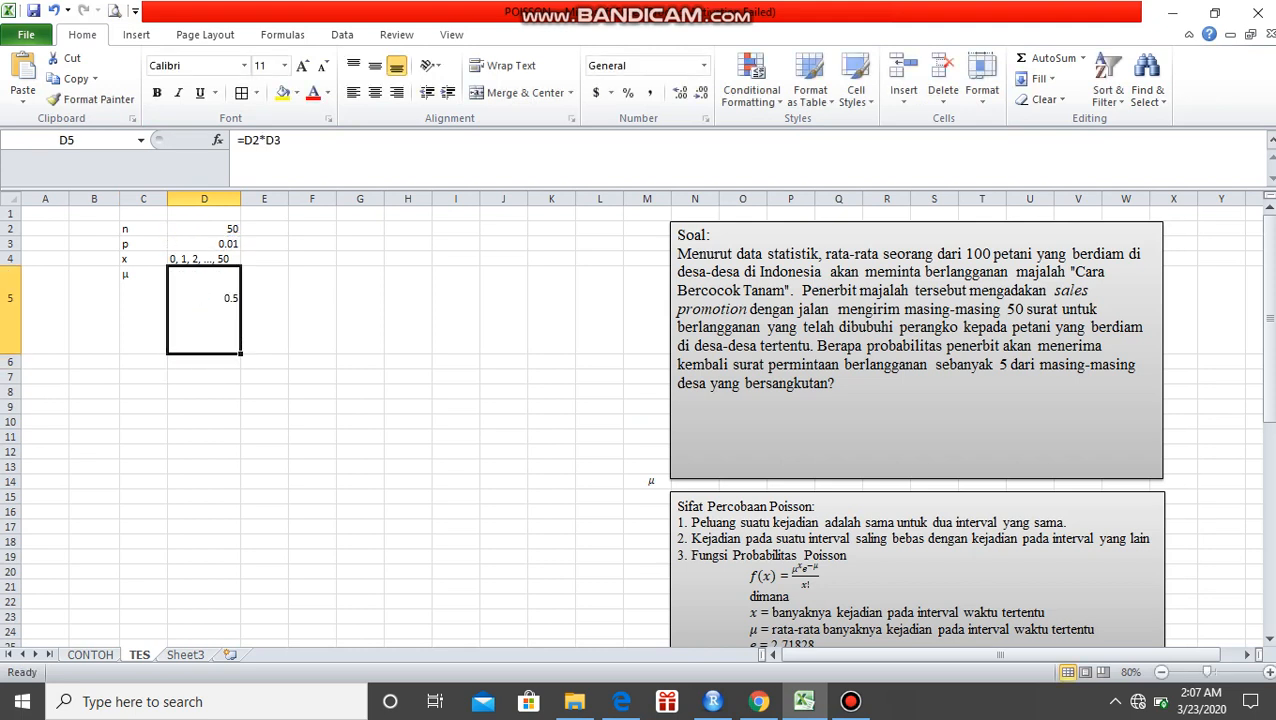
Enter the table headings x in C7 and Poisson(x) in D7
{"action": "left_click", "coordinate": [204, 377]}
{"action": "left_click", "coordinate": [94, 377]}
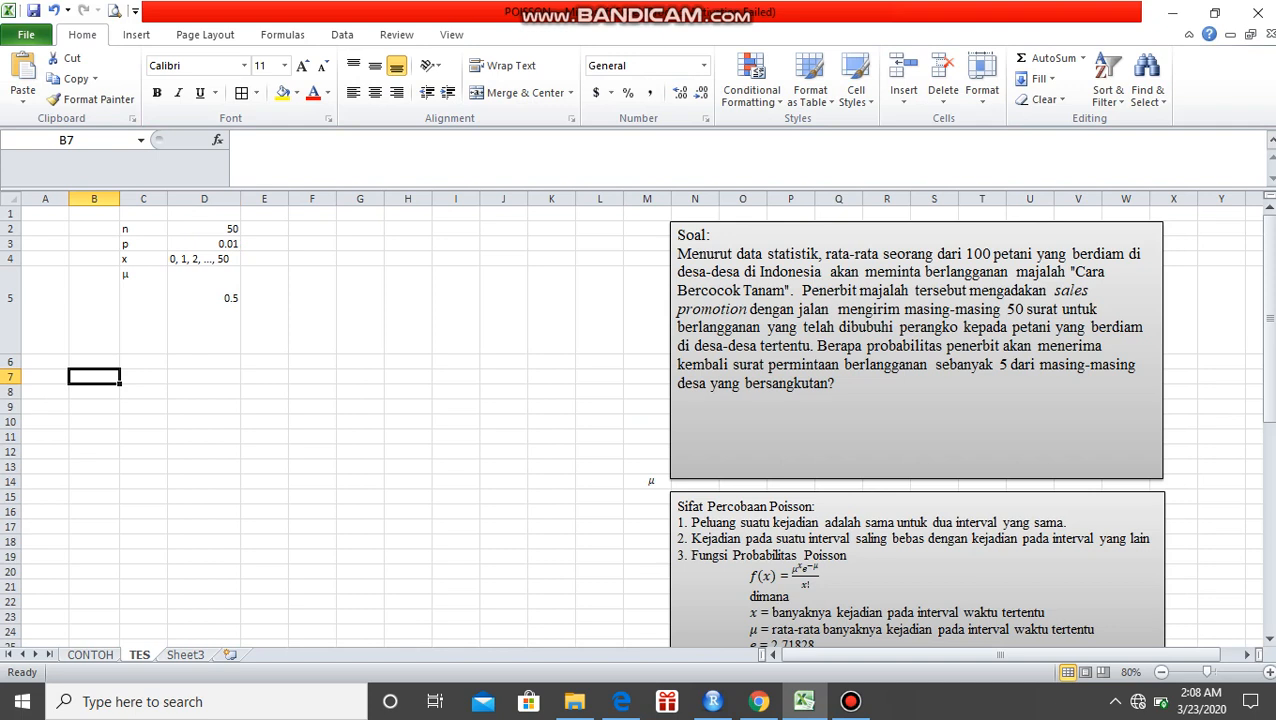
{"action": "left_click", "coordinate": [143, 377]}
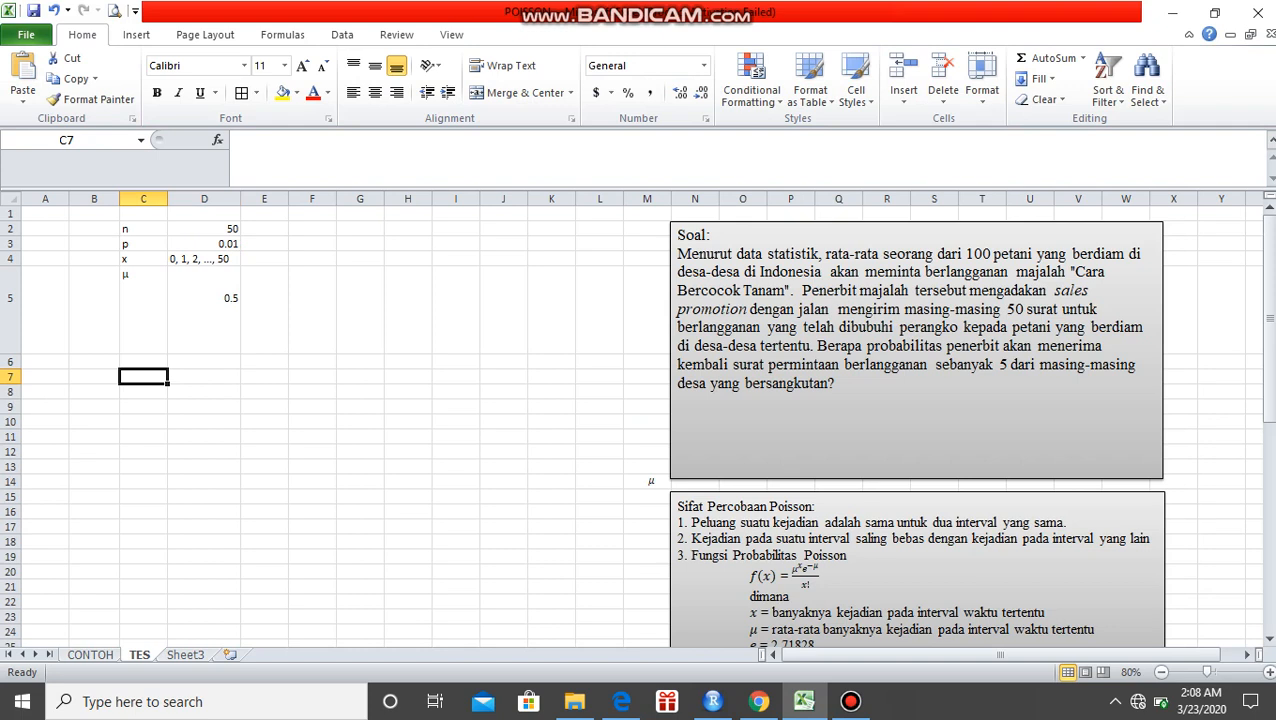
{"action": "left_click", "coordinate": [818, 569]}
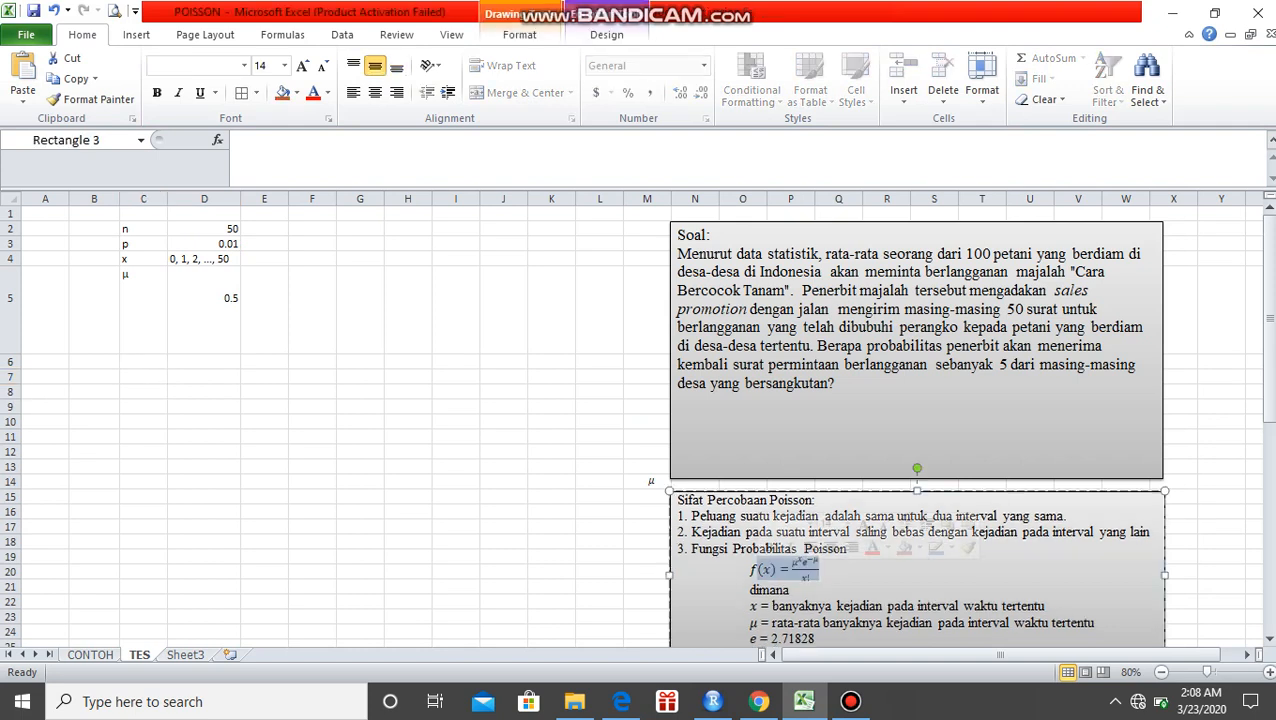
{"action": "left_click", "coordinate": [143, 377]}
{"action": "left_click", "coordinate": [143, 383]}
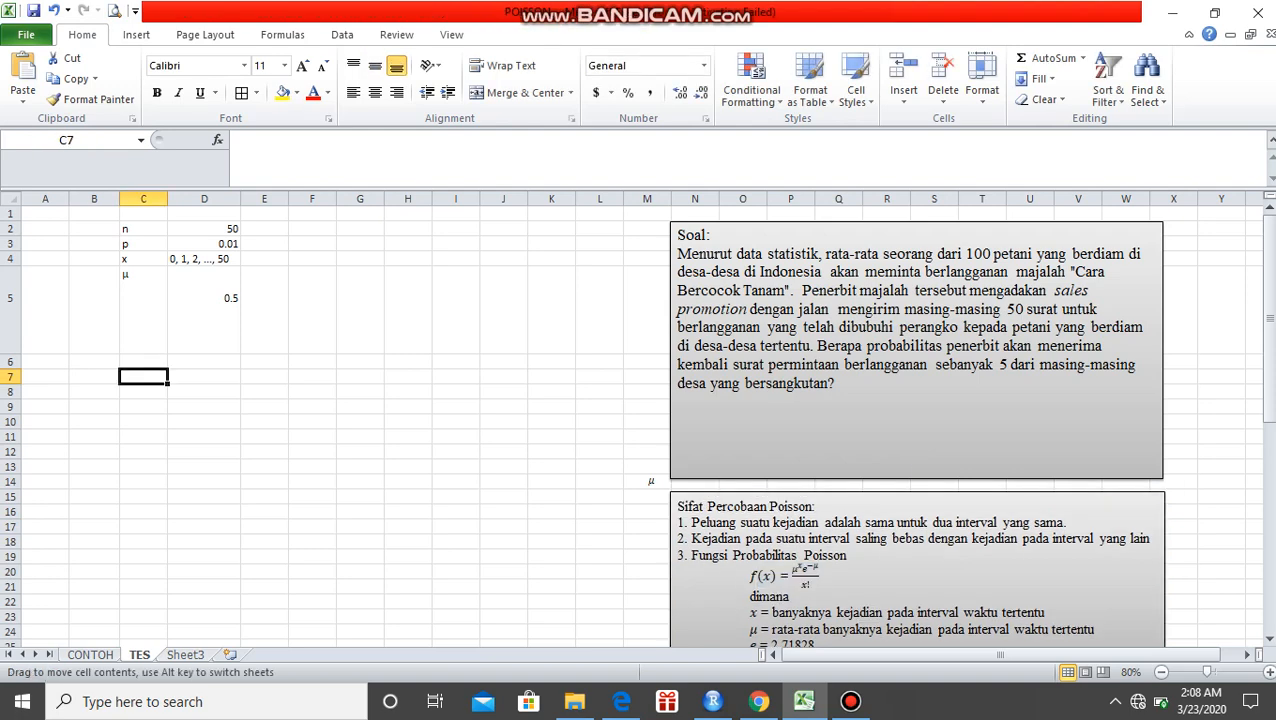
{"action": "type", "text": "x"}
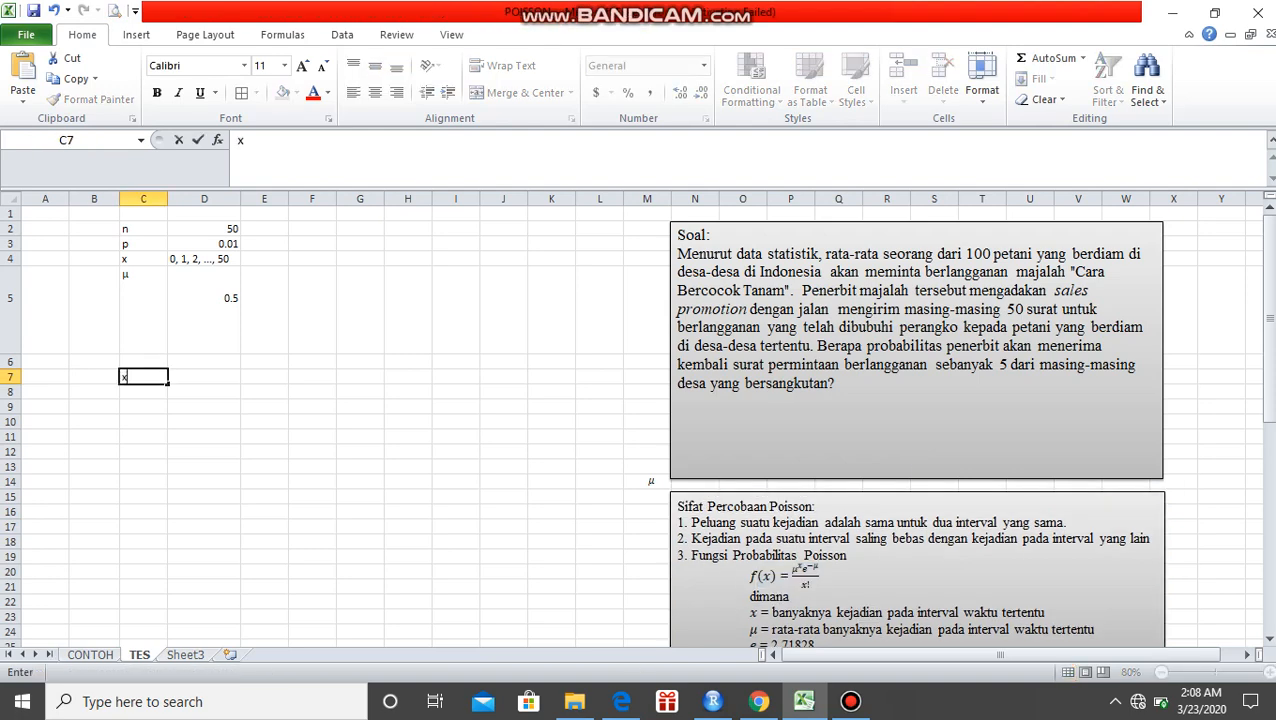
{"action": "key", "text": "Tab"}
{"action": "type", "text": "P"}
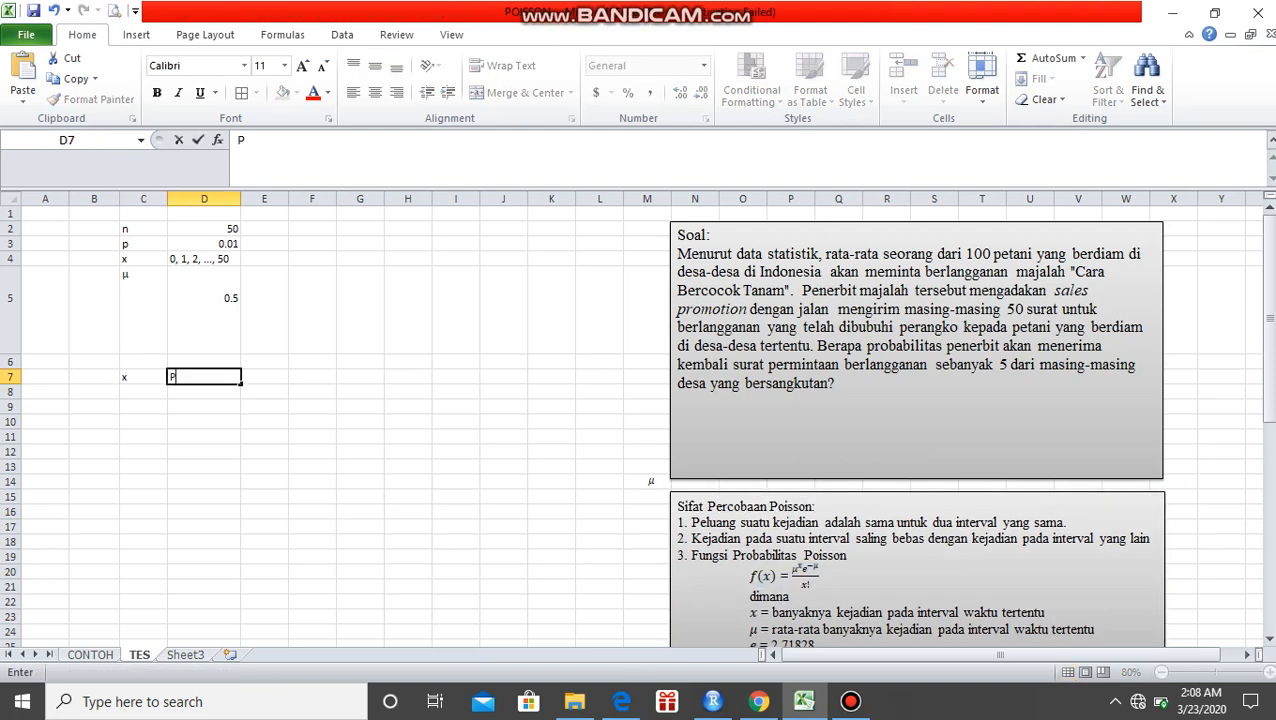
{"action": "type", "text": "oisson(x)"}
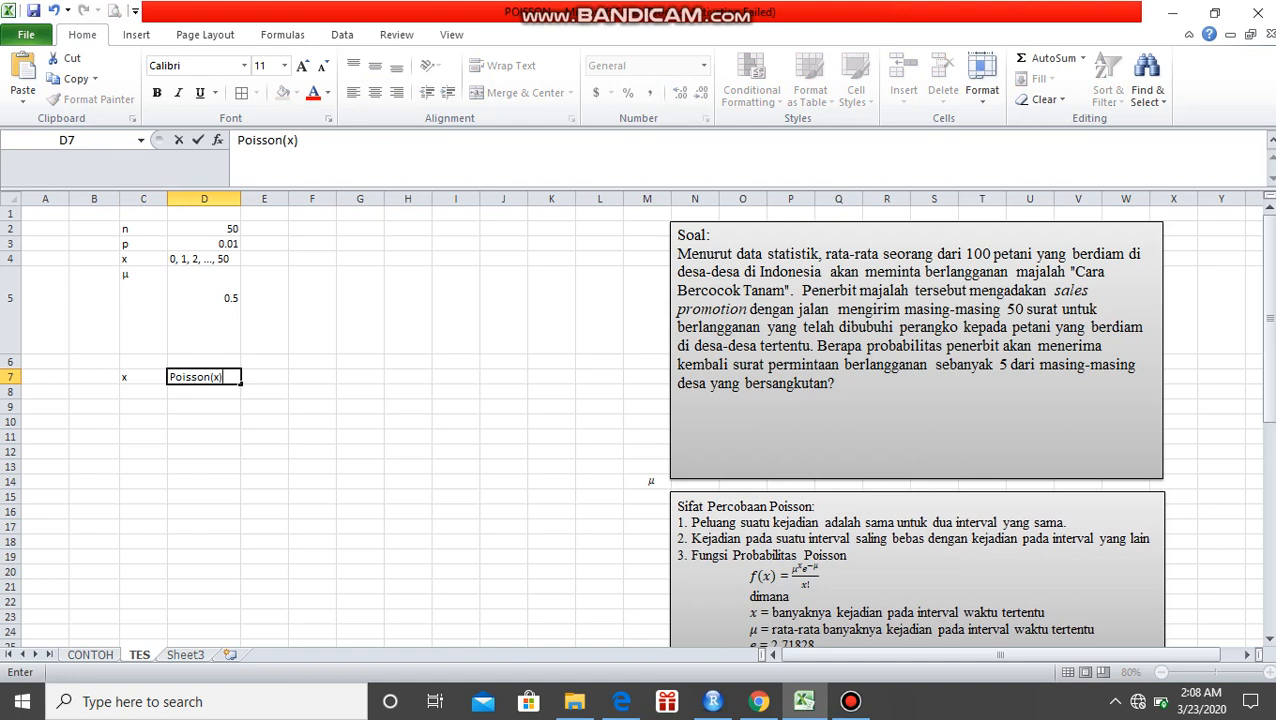
Enter 0 in C8 and 1 in C9 as the first values of the x column
{"action": "left_click", "coordinate": [143, 391]}
{"action": "type", "text": "0"}
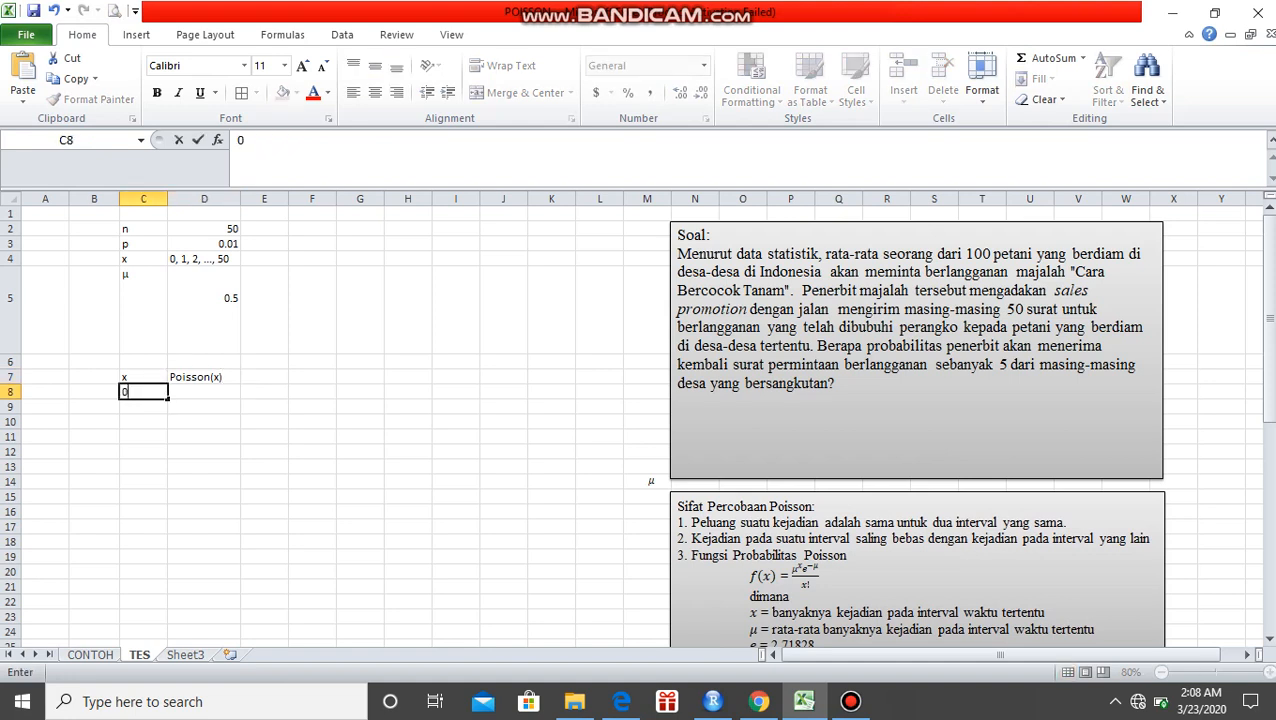
{"action": "key", "text": "Return"}
{"action": "type", "text": "1"}
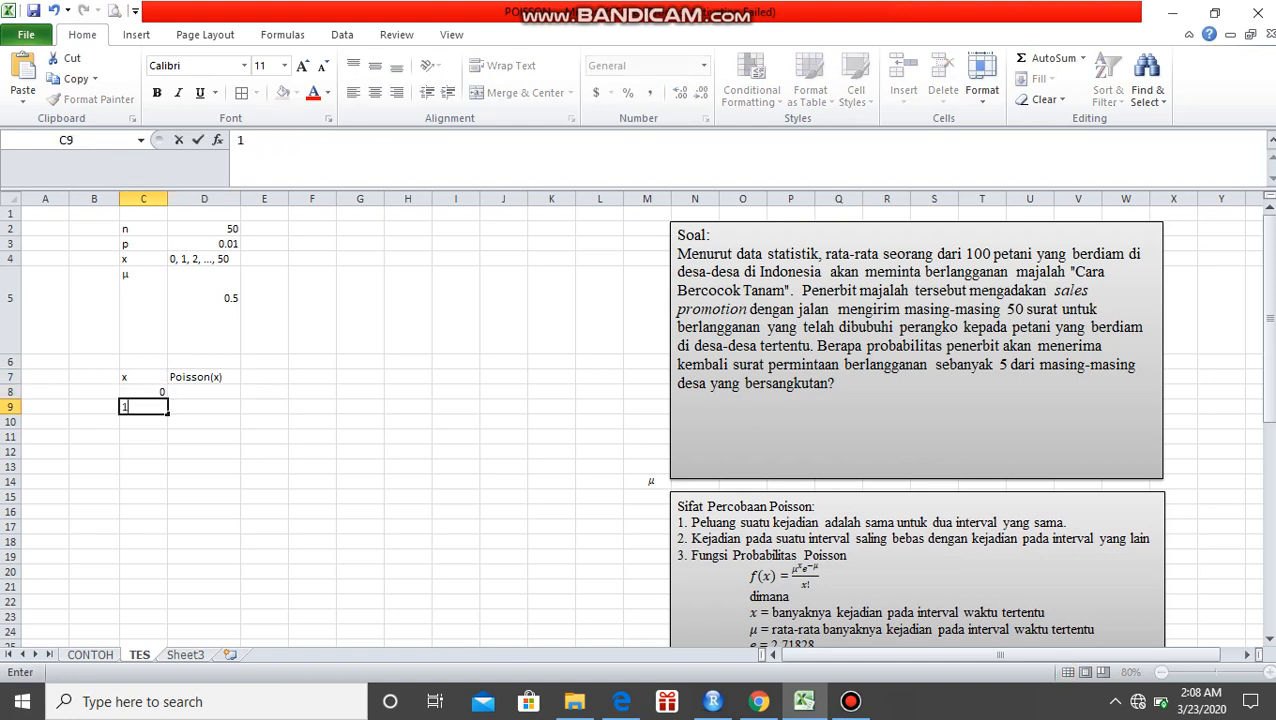
{"action": "left_click", "coordinate": [143, 391]}
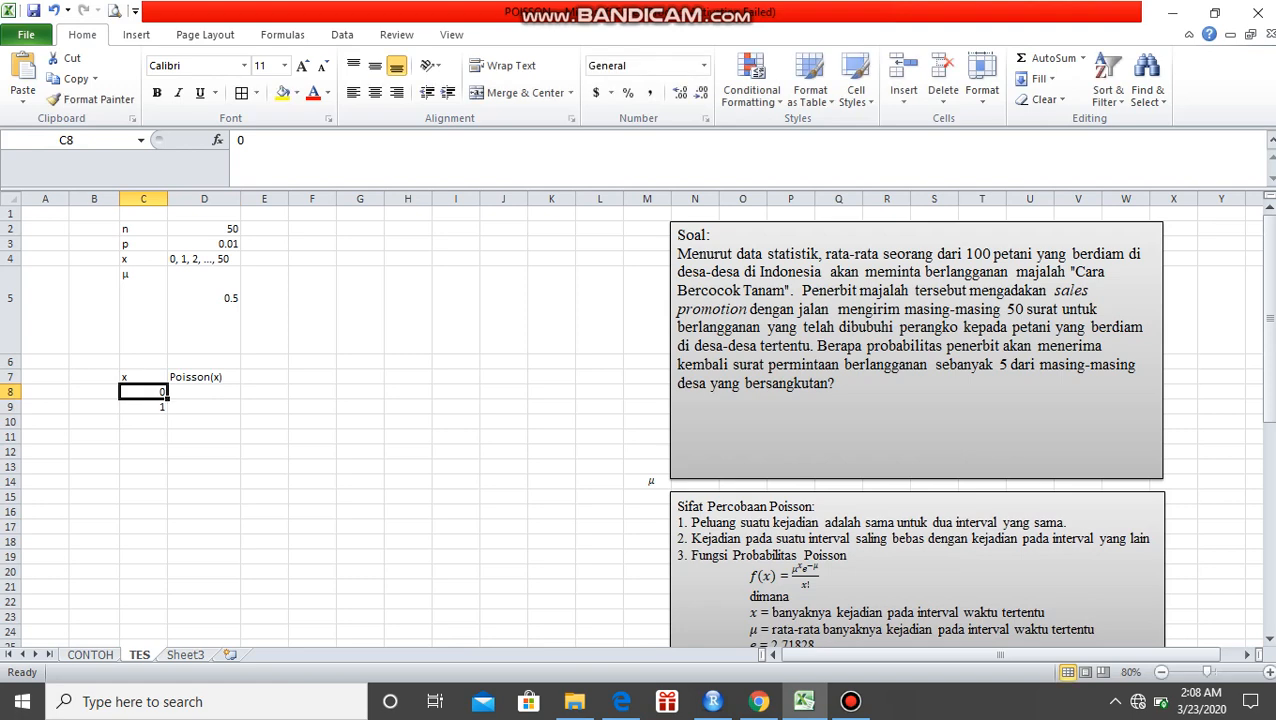
Extend the x series in column C from the 0 and 1 down to 50
{"action": "left_click_drag", "start_coordinate": [143, 391], "coordinate": [170, 640]}
{"action": "scroll", "coordinate": [638, 425], "scroll_direction": "up", "scroll_amount": 9}
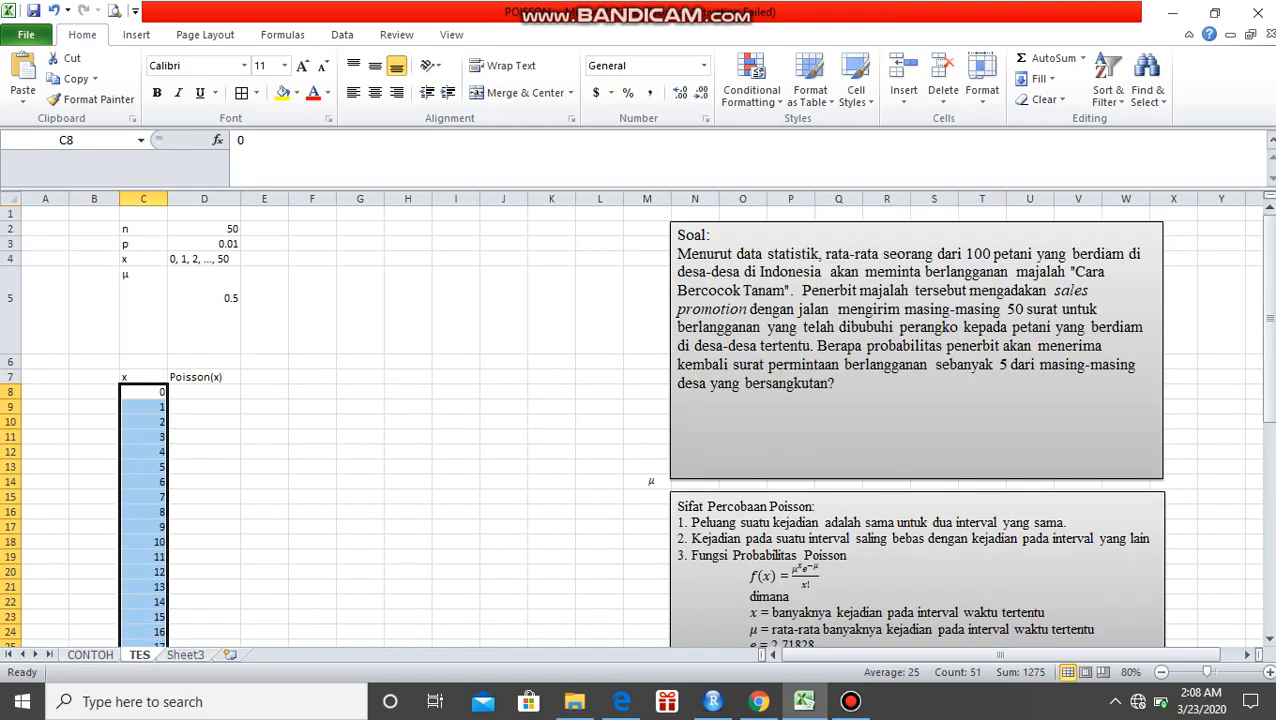
Calculate the Poisson probability for the first x value in D8 with =POISSON.DIST(C8,D5,FALSE)
{"action": "left_click", "coordinate": [204, 391]}
{"action": "type", "text": "="}
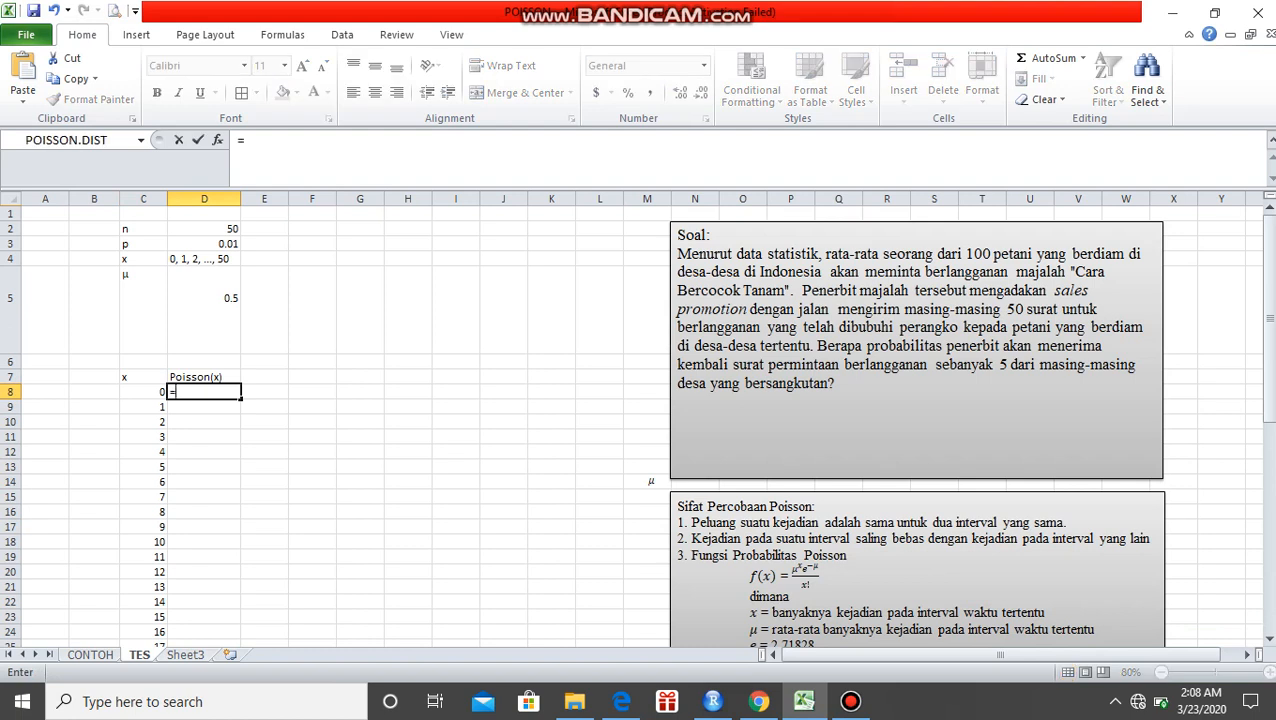
{"action": "type", "text": "po"}
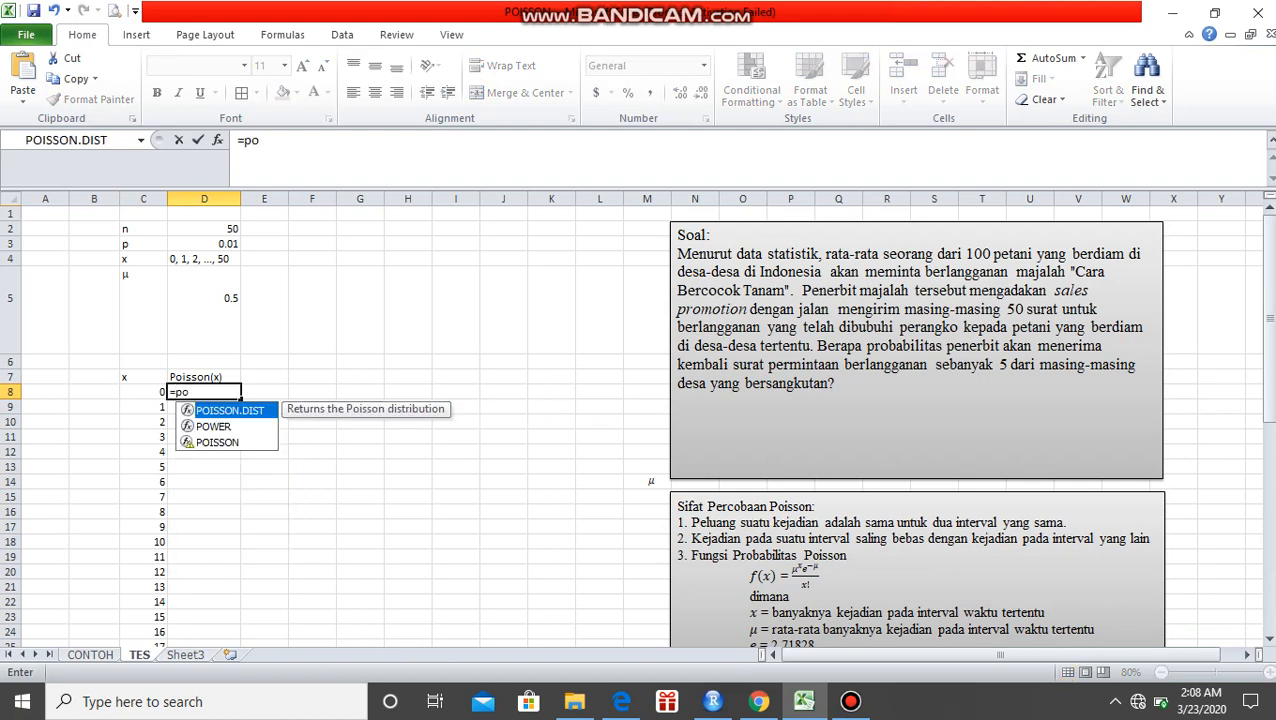
{"action": "type", "text": "i"}
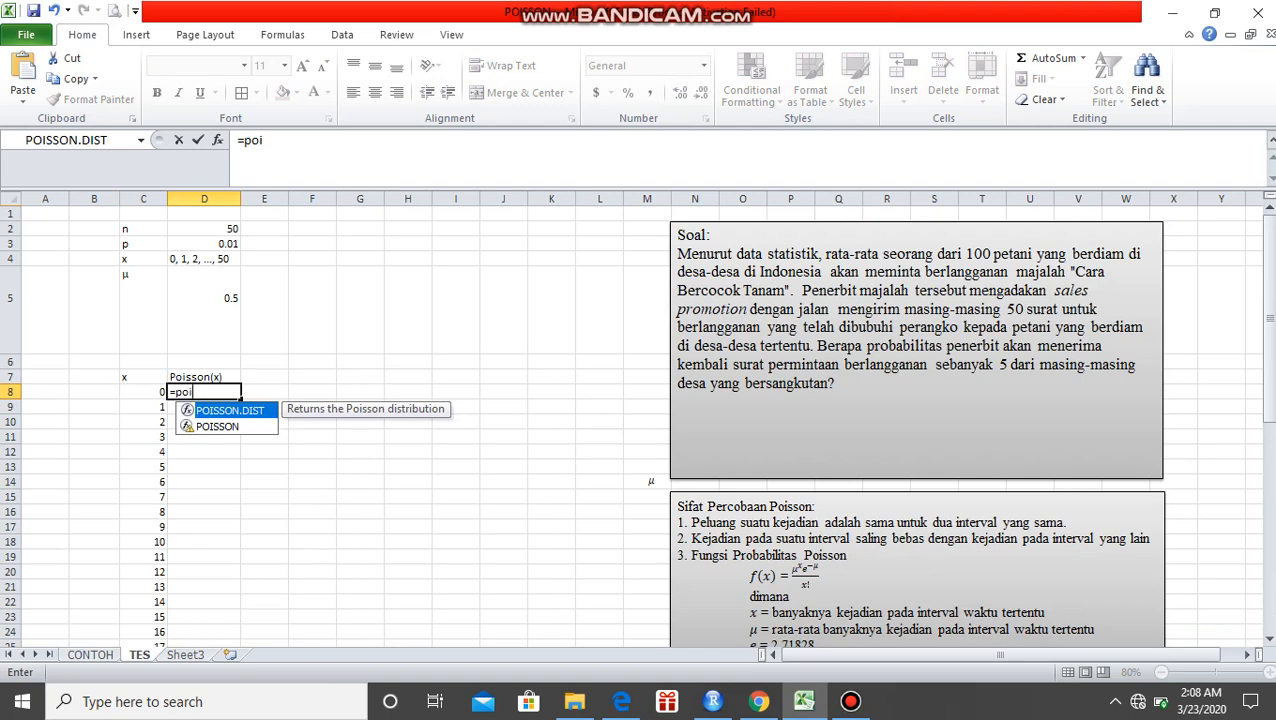
{"action": "key", "text": "Down"}
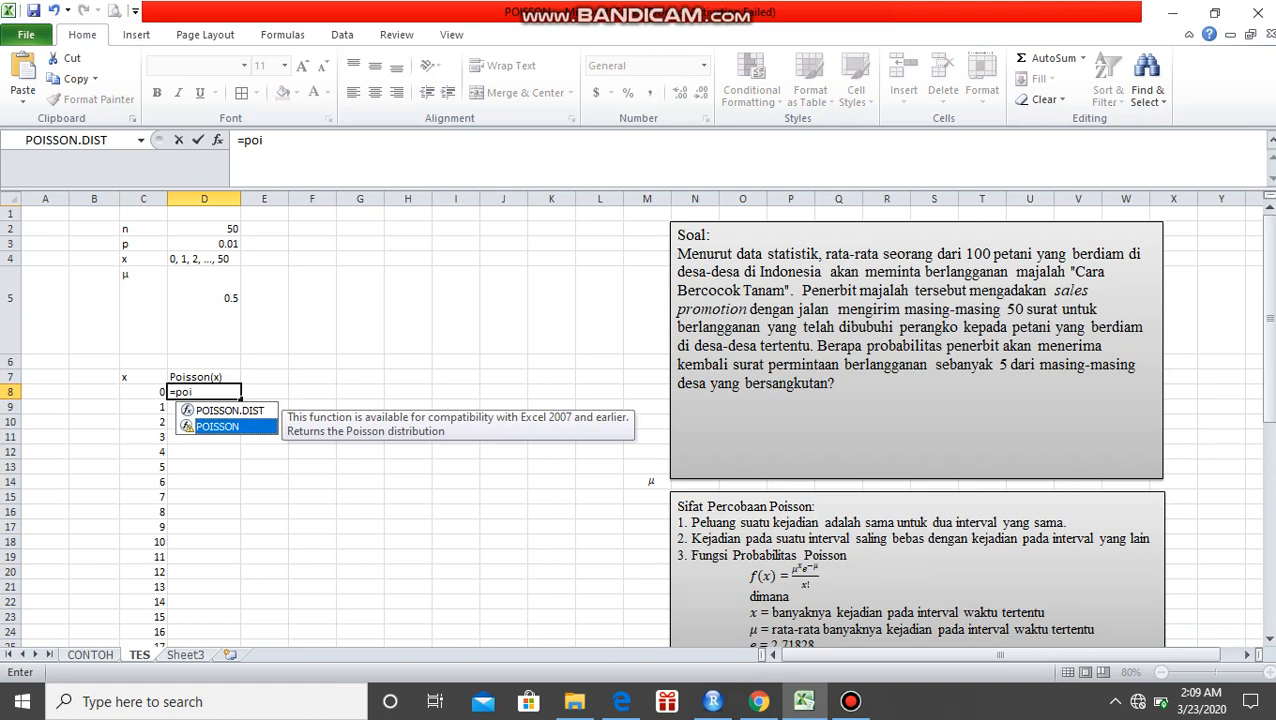
{"action": "key", "text": "Up"}
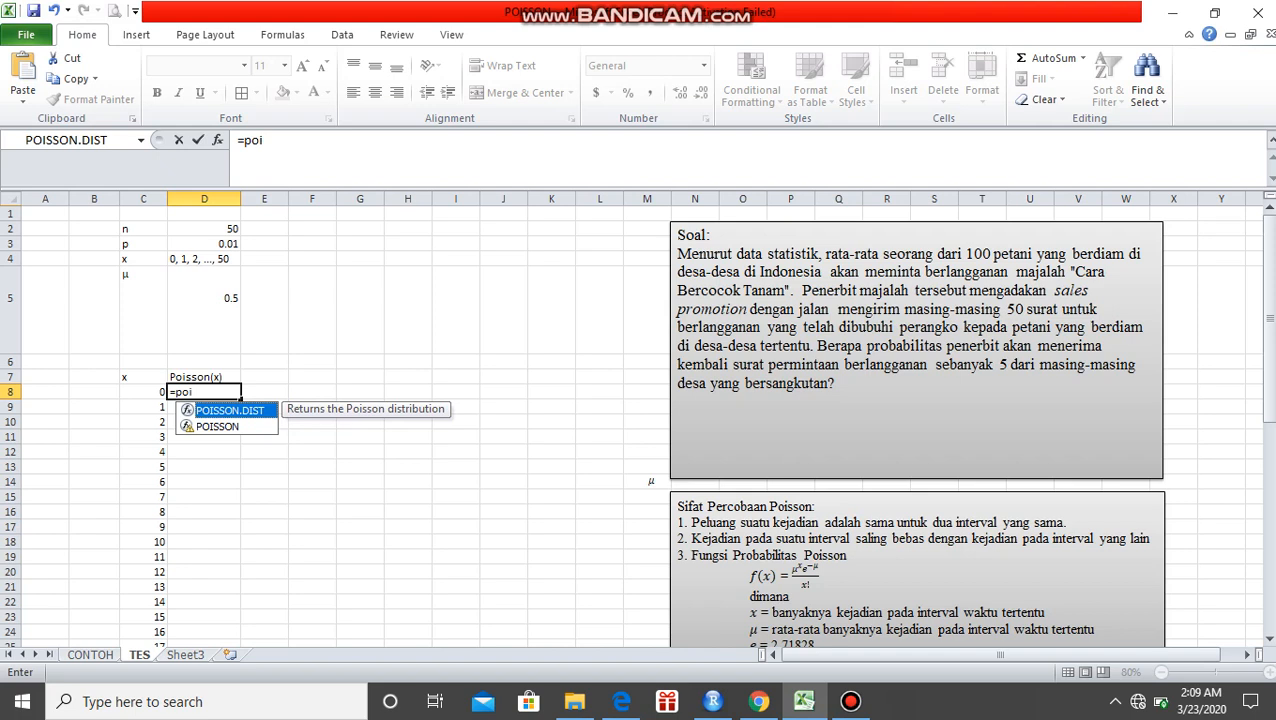
{"action": "key", "text": "Tab"}
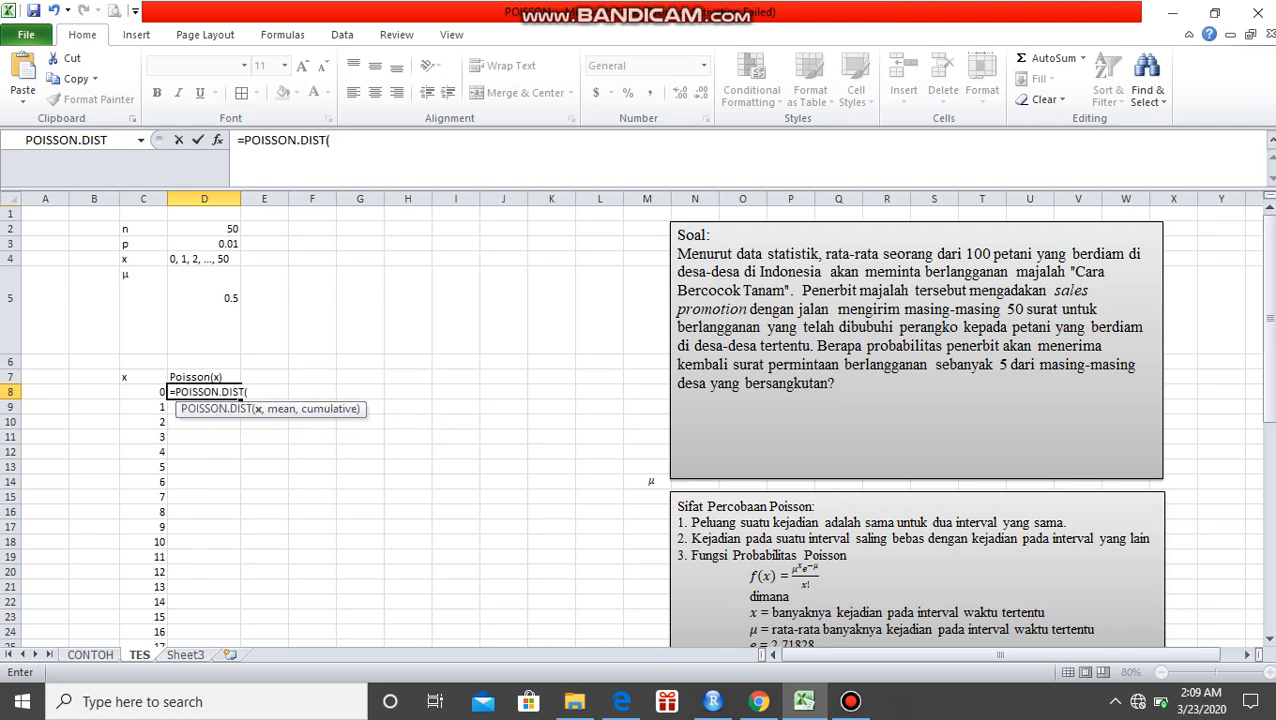
{"action": "key", "text": "Left"}
{"action": "type", "text": ","}
{"action": "key", "text": "Up"}
{"action": "key", "text": "Up"}
{"action": "key", "text": "Up"}
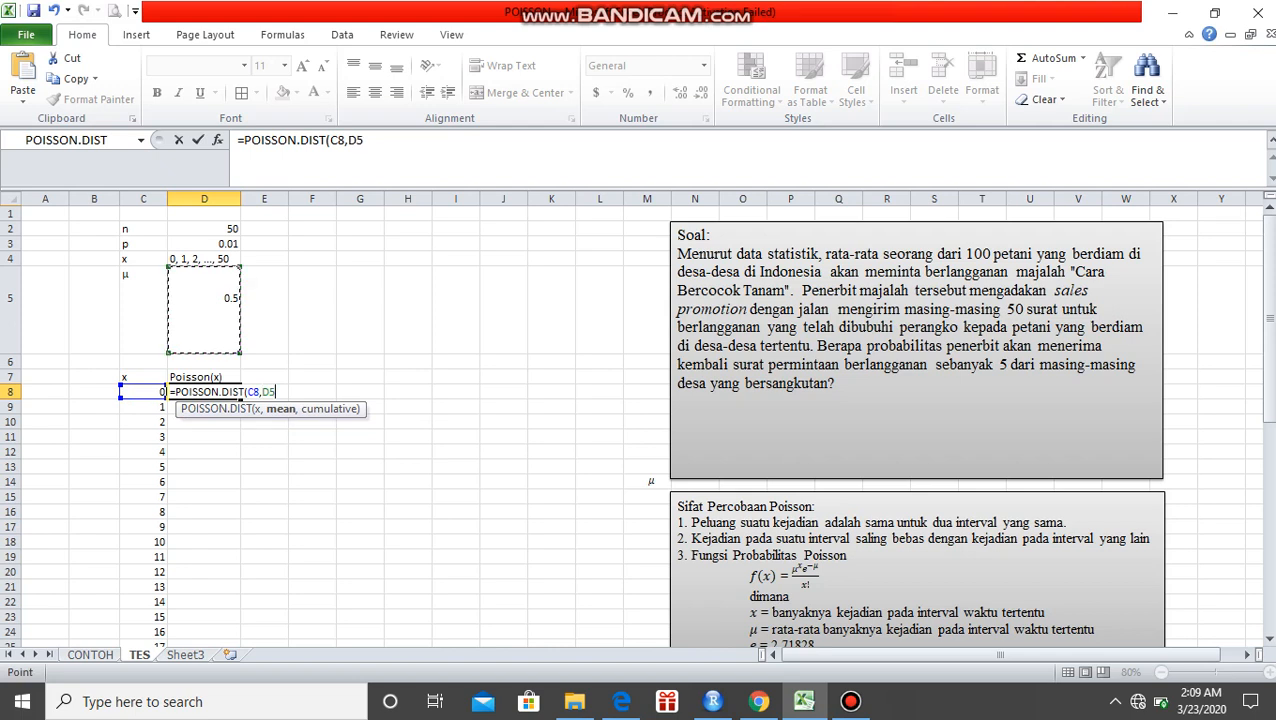
{"action": "type", "text": ","}
{"action": "key", "text": "Escape"}
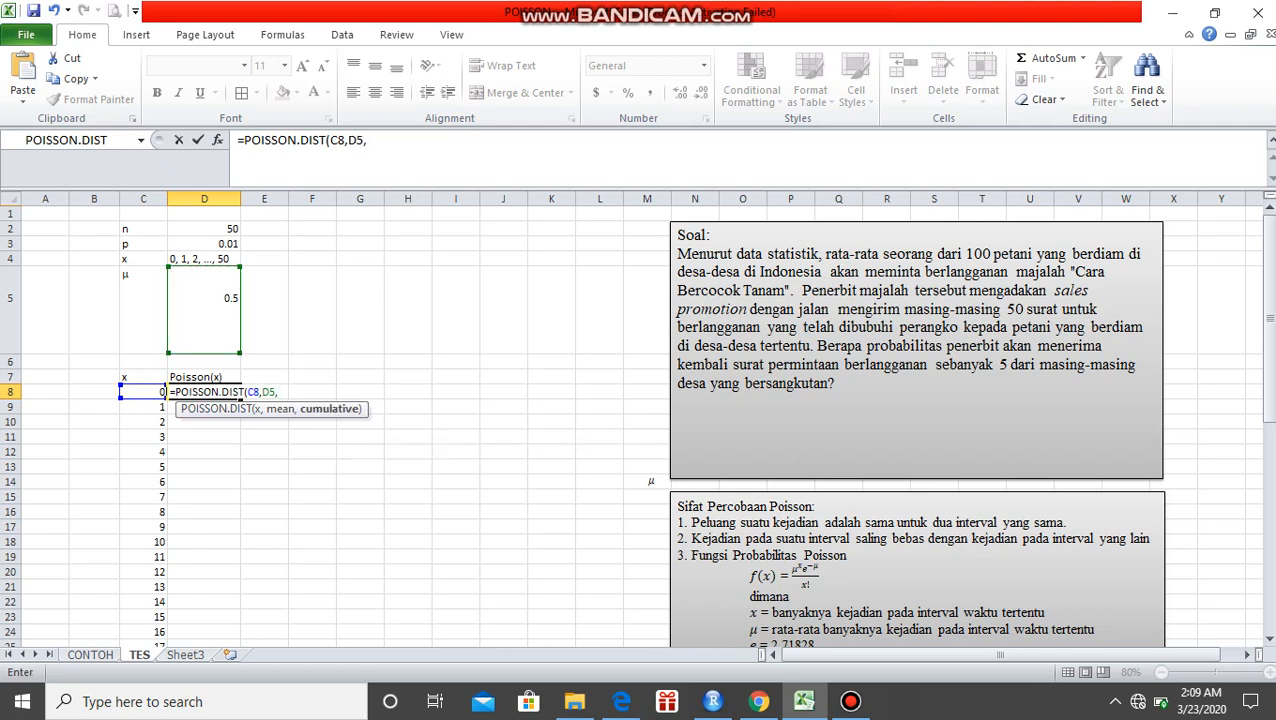
{"action": "type", "text": "F"}
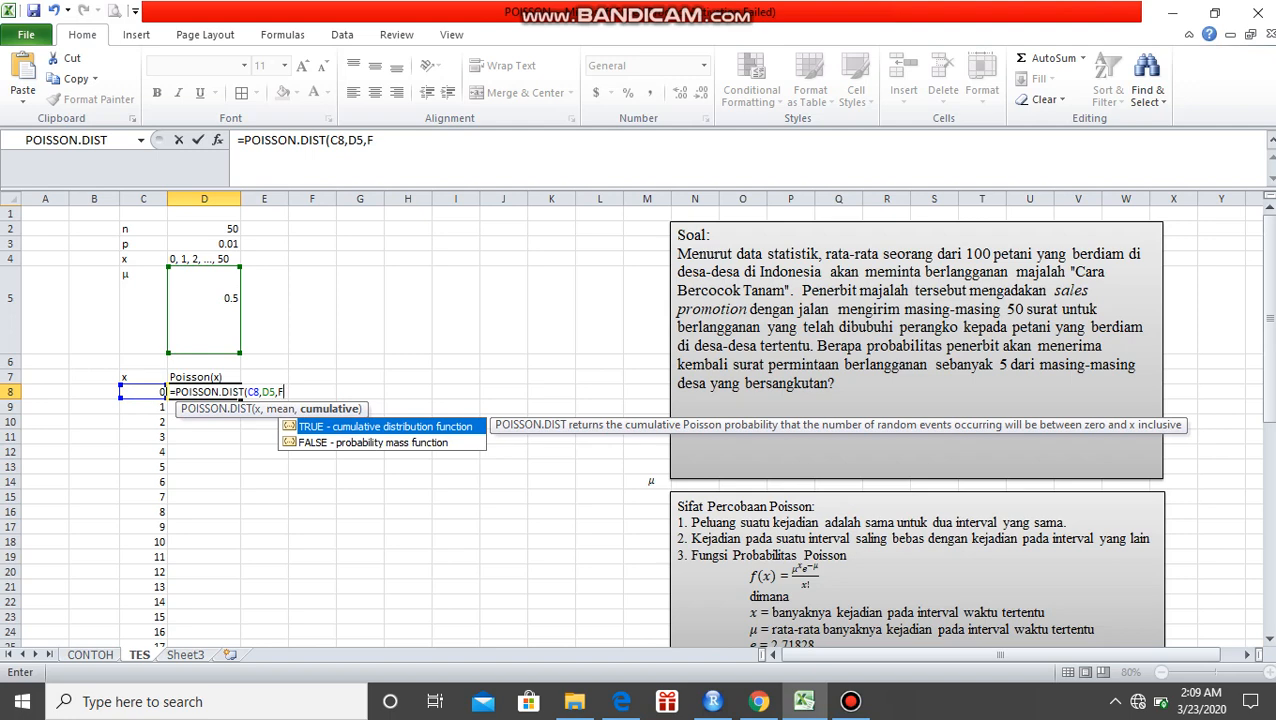
{"action": "key", "text": "Down"}
{"action": "key", "text": "Tab"}
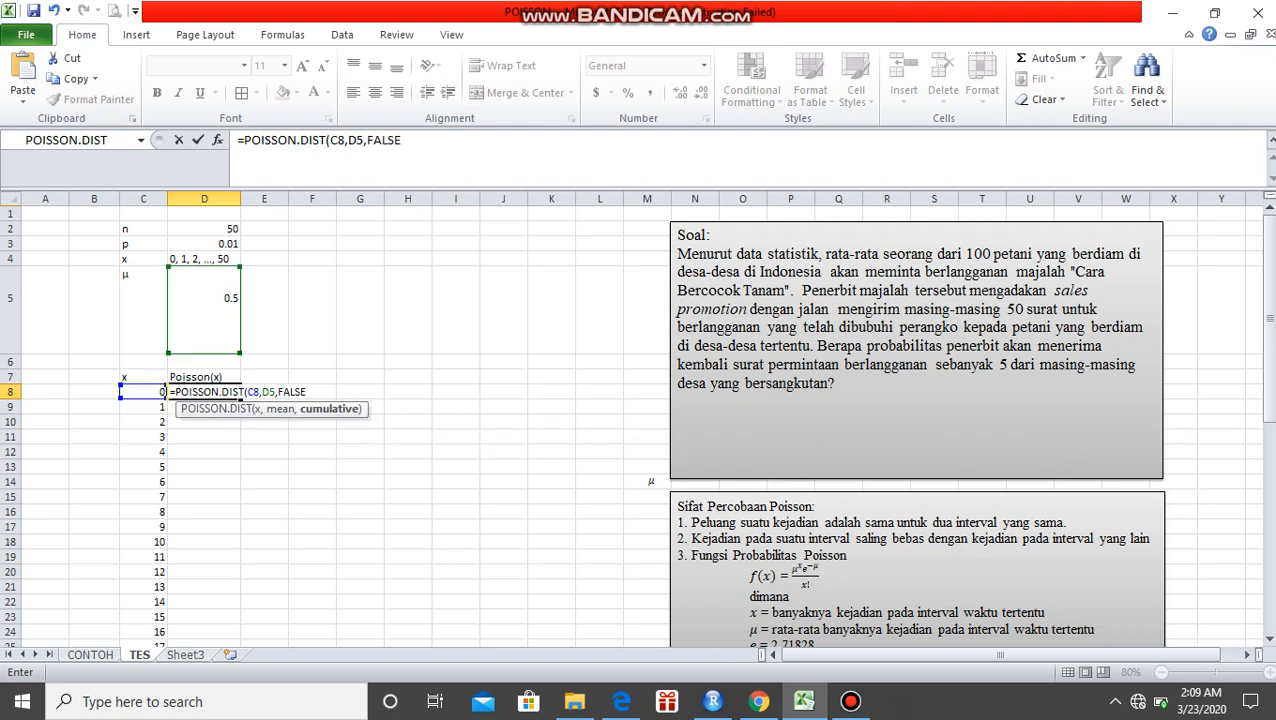
{"action": "type", "text": ")"}
{"action": "key", "text": "Return"}
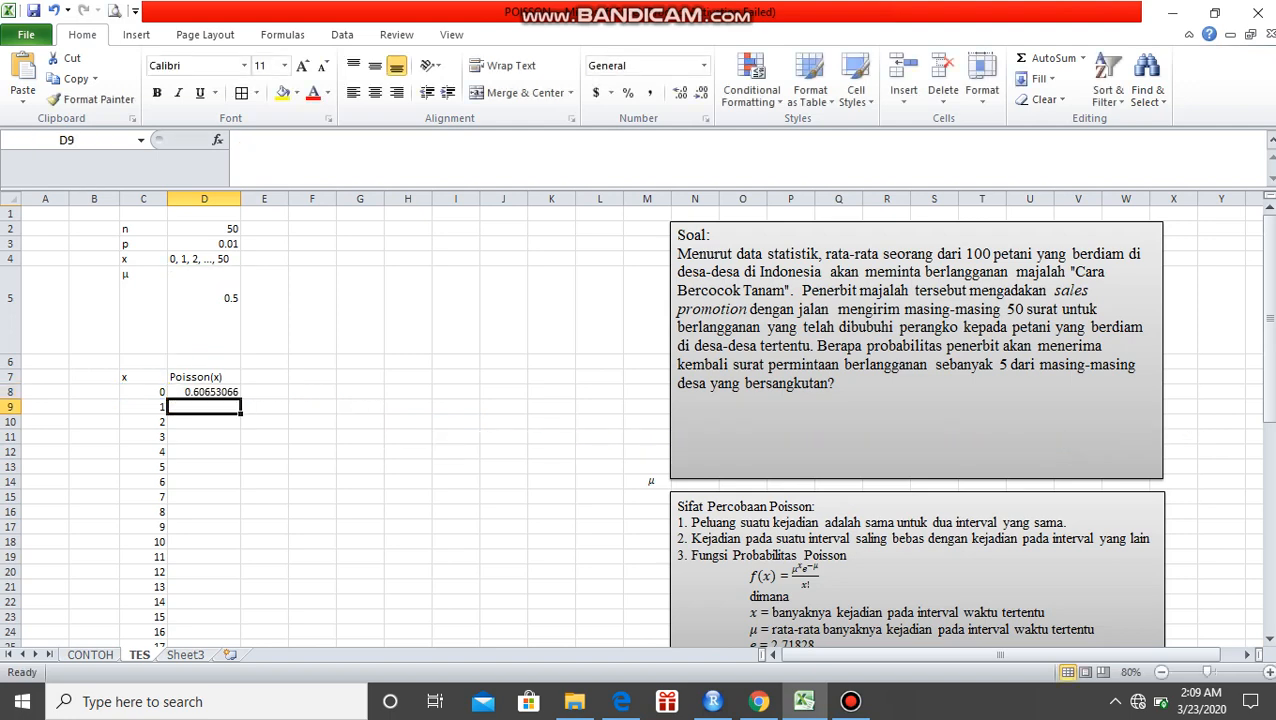
Widen column D and make the mean reference in D8's formula absolute, as $D$5
{"action": "left_click_drag", "start_coordinate": [240, 198], "coordinate": [271, 198]}
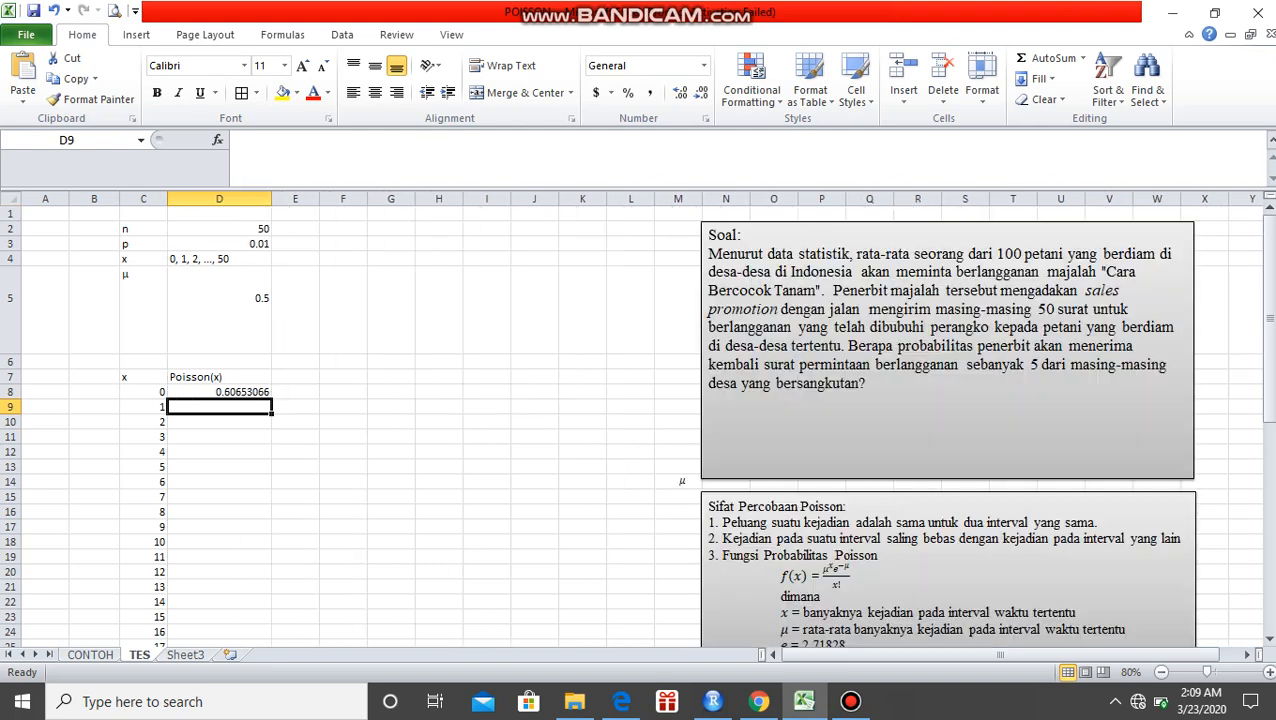
{"action": "double_click", "coordinate": [251, 392]}
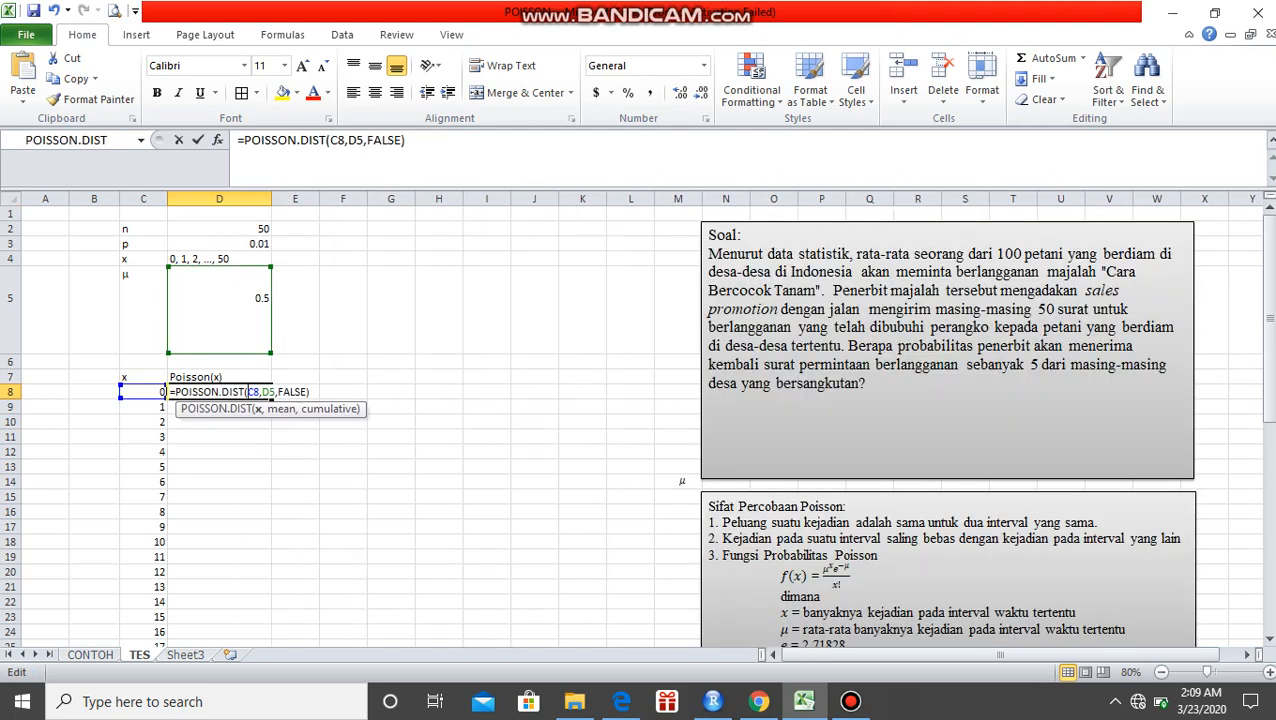
{"action": "left_click", "coordinate": [262, 392]}
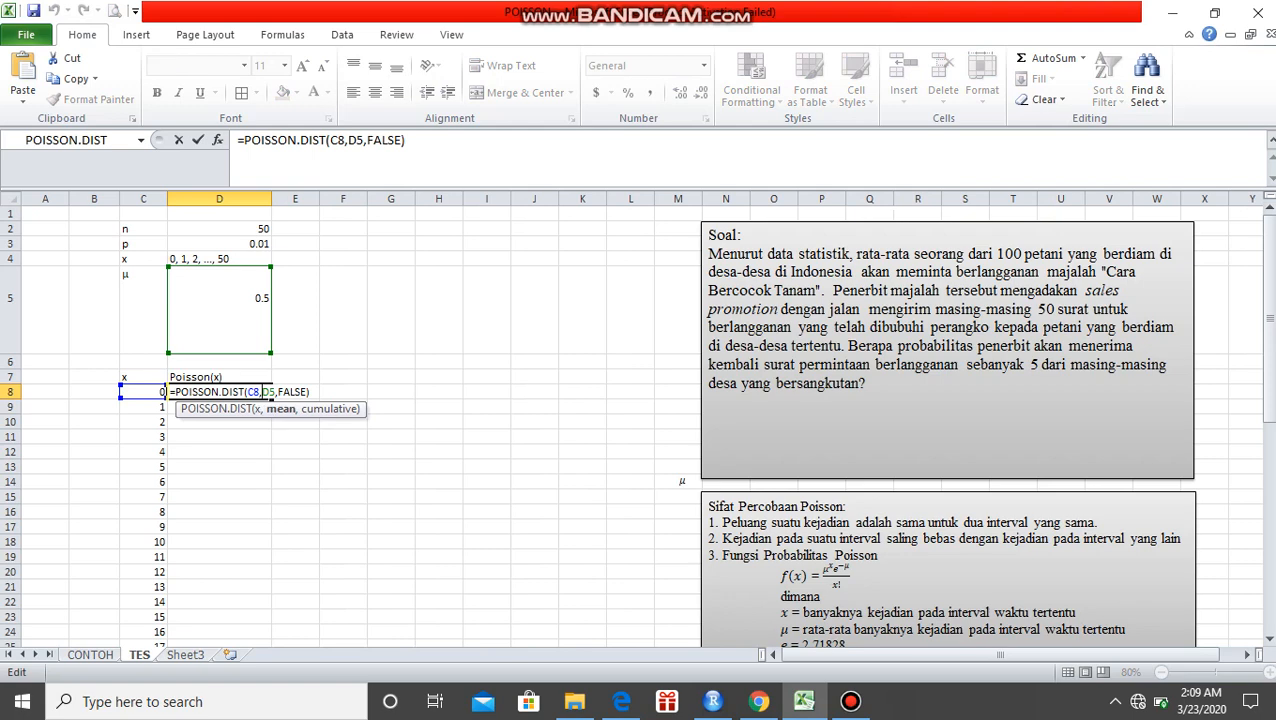
{"action": "key", "text": "F4"}
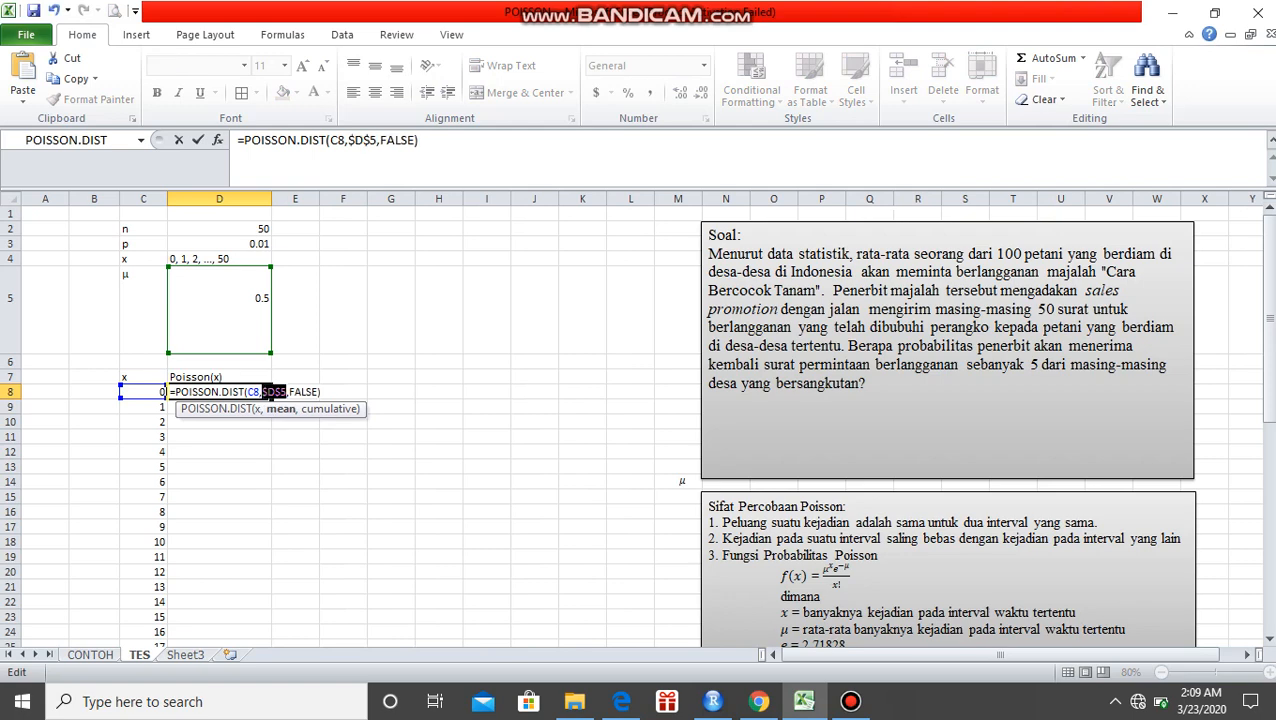
{"action": "key", "text": "Return"}
Copy the D8 formula down column D for all x values through 50
{"action": "left_click", "coordinate": [220, 392]}
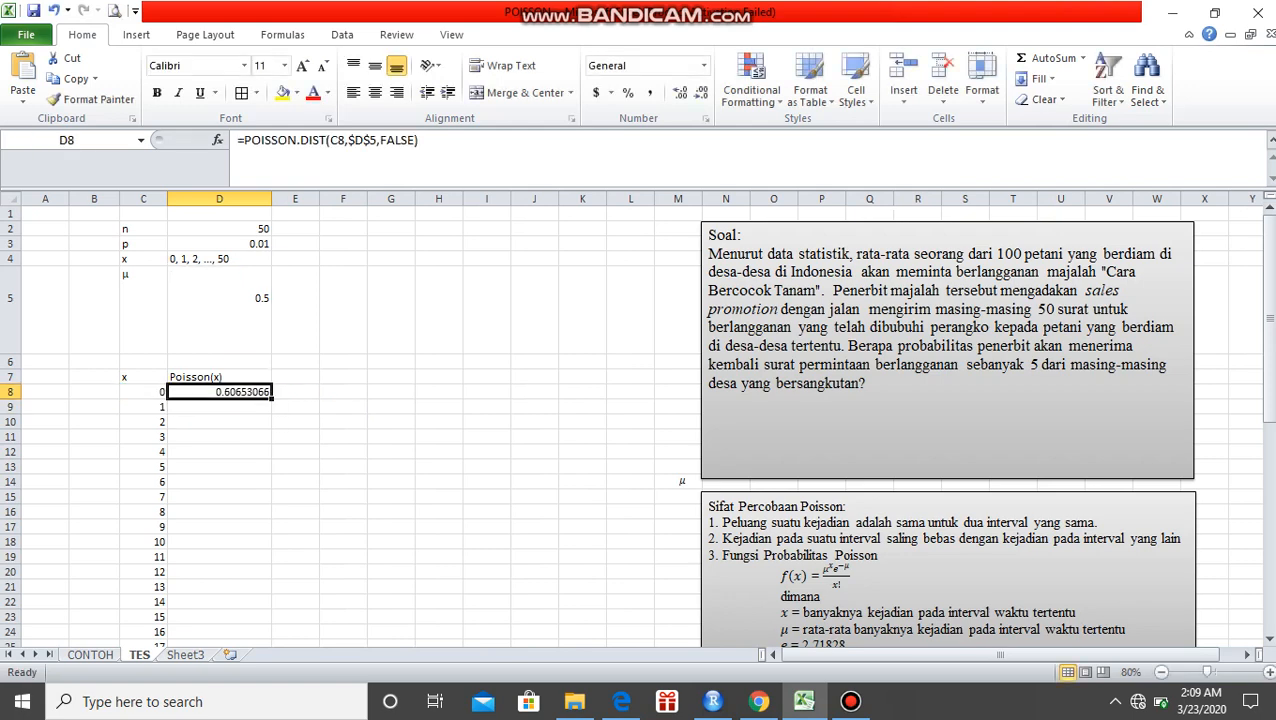
{"action": "left_click_drag", "start_coordinate": [271, 398], "coordinate": [270, 608]}
{"action": "scroll", "coordinate": [270, 600], "scroll_direction": "up", "scroll_amount": 10}
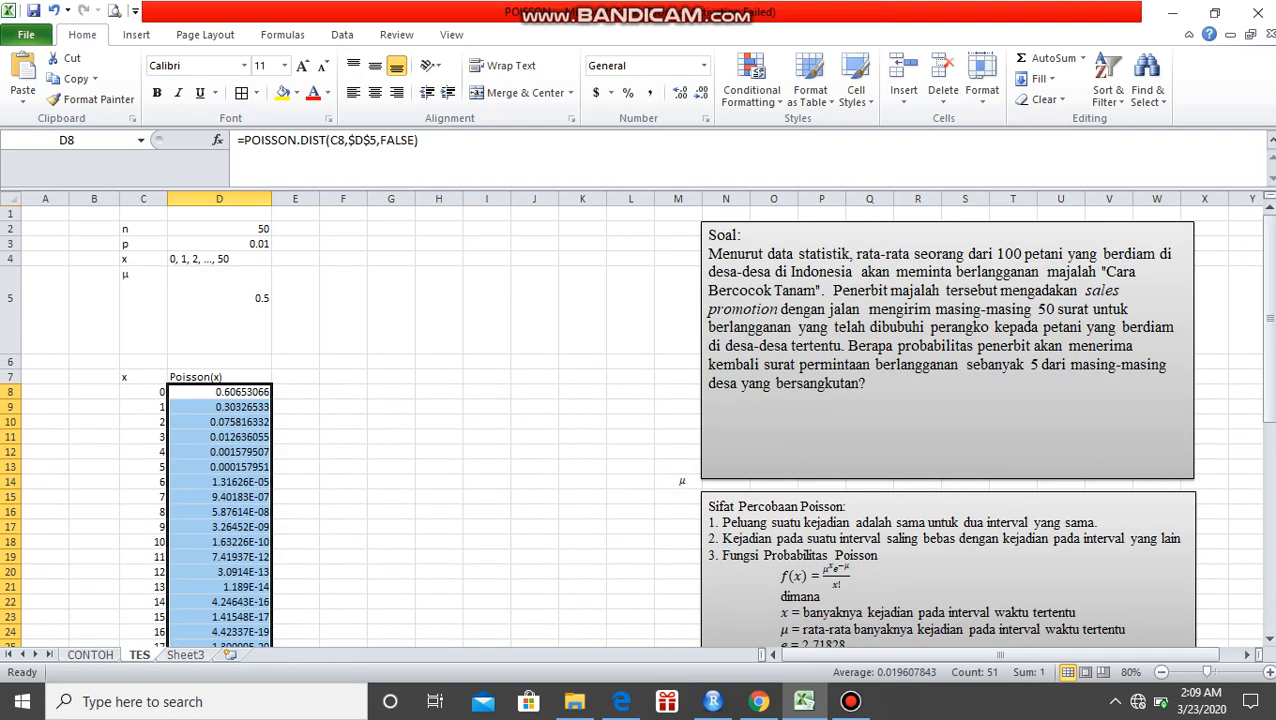
Enter the headings x in F7 and Poisson(x) in G7 for a second table
{"action": "left_click", "coordinate": [343, 377]}
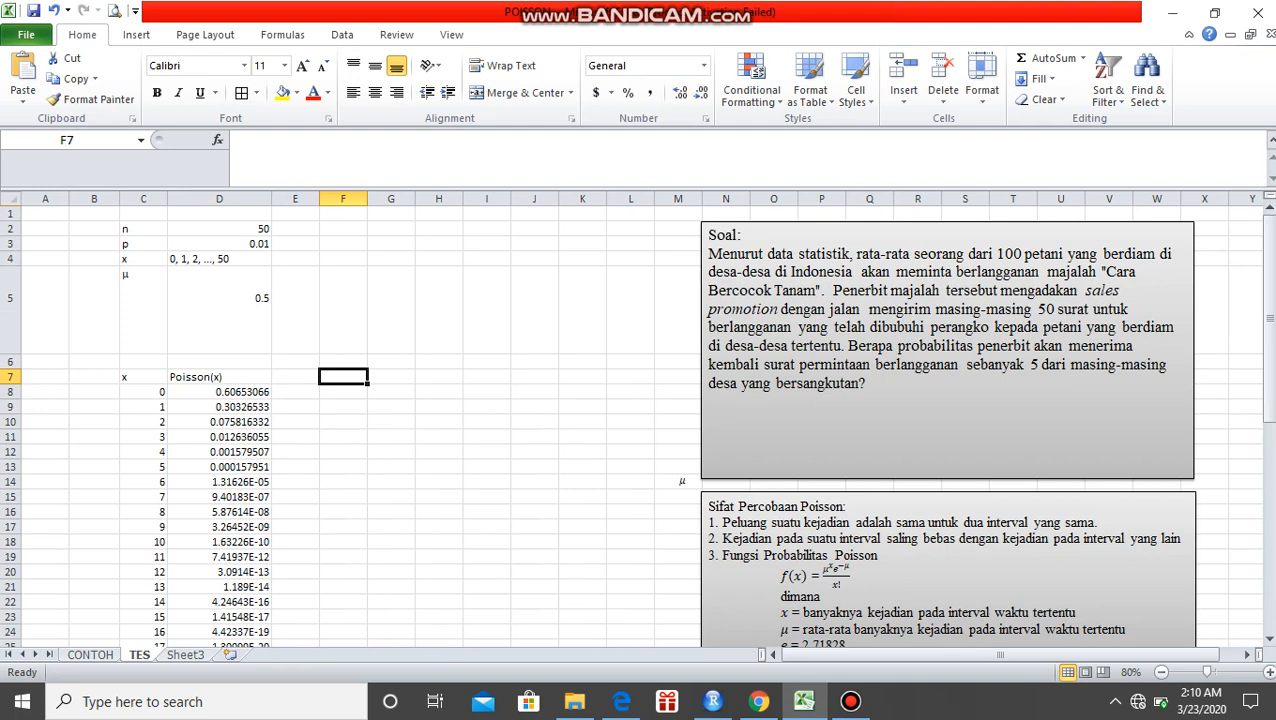
{"action": "left_click", "coordinate": [681, 481]}
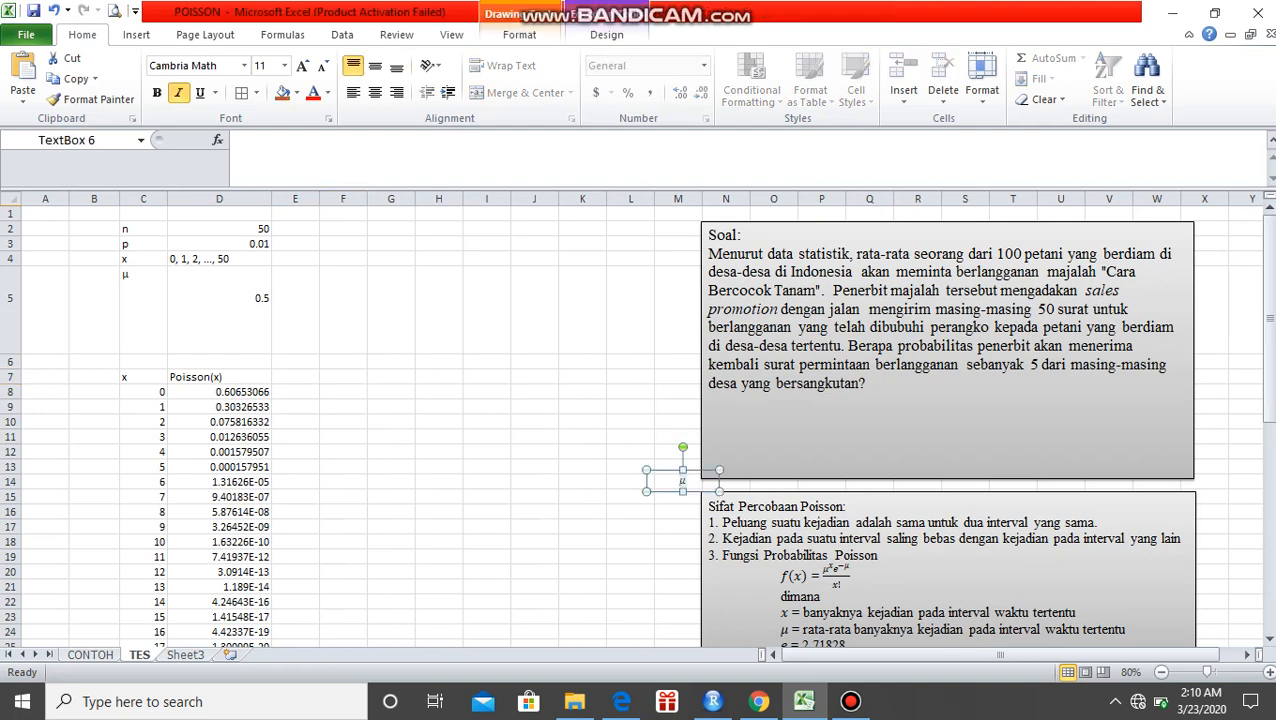
{"action": "key", "text": "Escape"}
{"action": "key", "text": "Escape"}
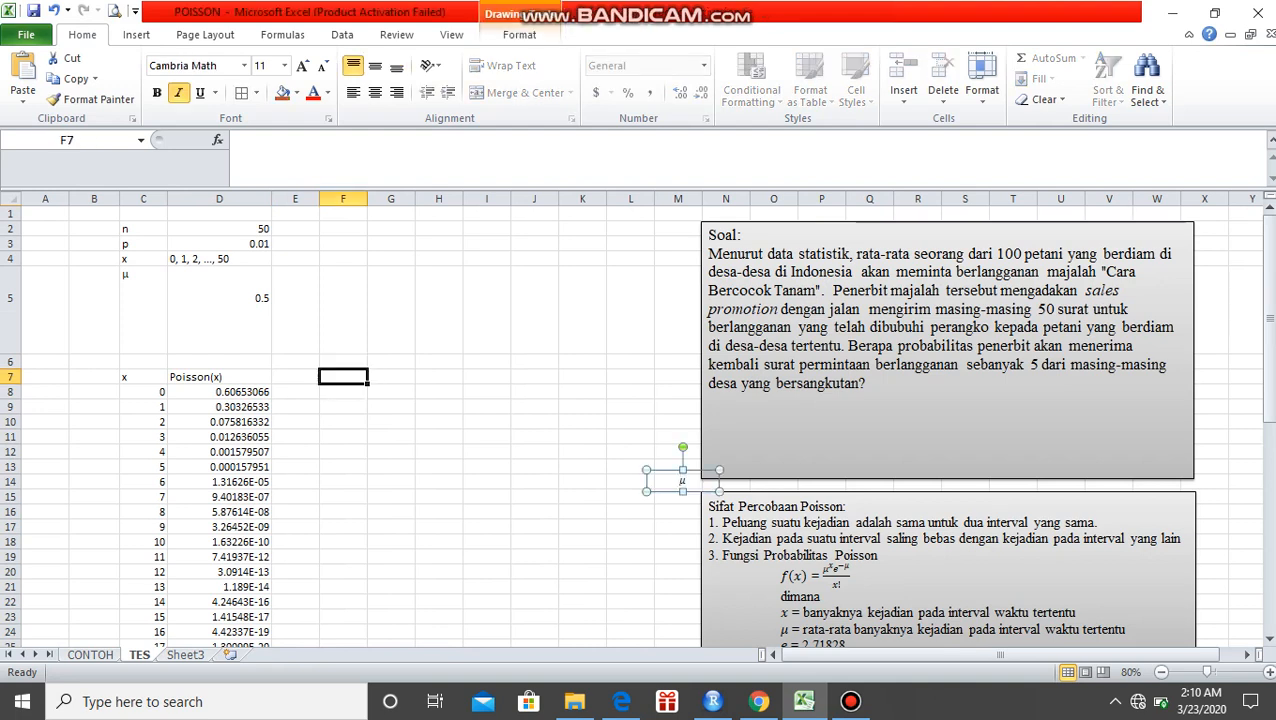
{"action": "type", "text": "X"}
{"action": "key", "text": "Tab"}
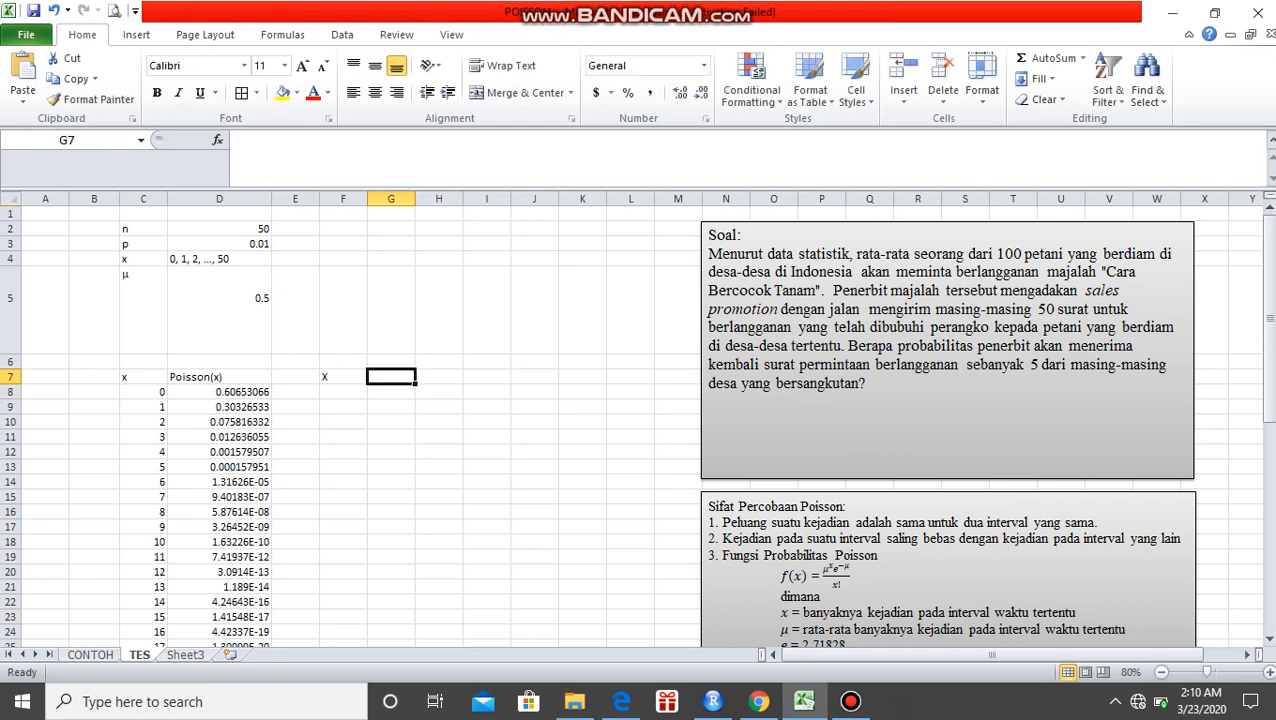
{"action": "type", "text": "["}
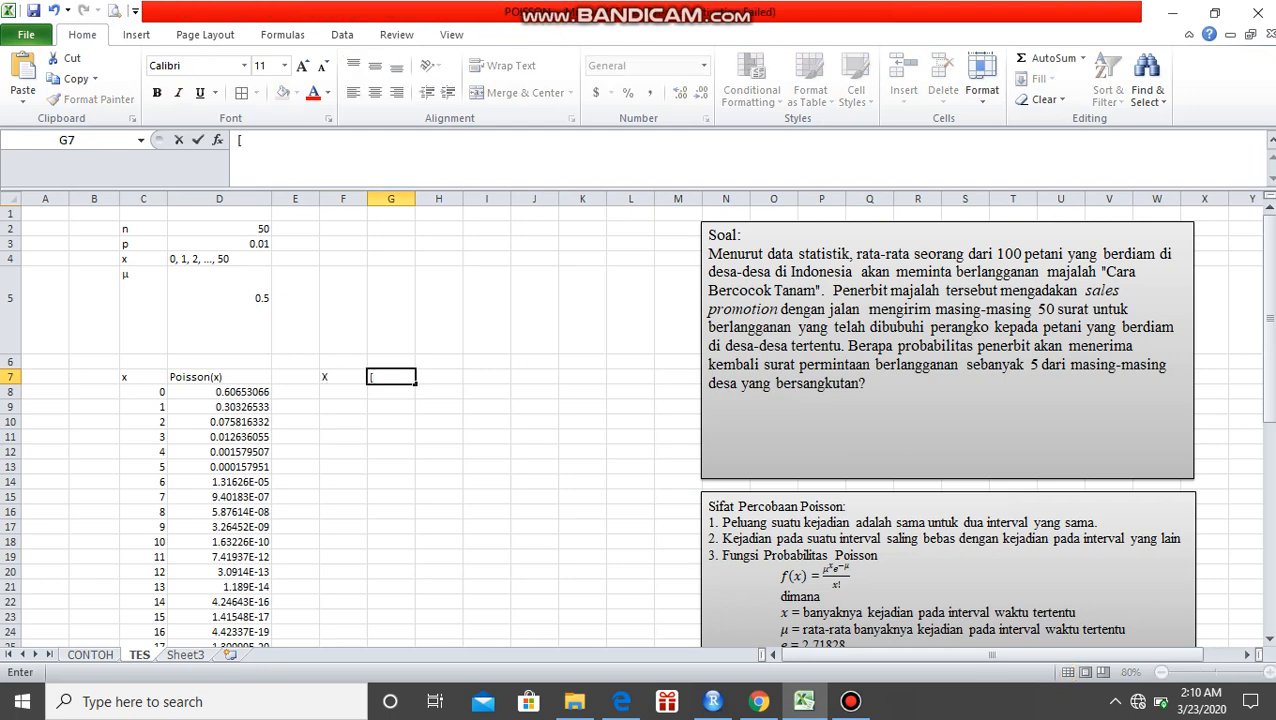
{"action": "key", "text": "BackSpace"}
{"action": "type", "text": "p"}
{"action": "key", "text": "BackSpace"}
{"action": "type", "text": "P"}
{"action": "type", "text": "oisso"}
{"action": "type", "text": "n/("}
{"action": "key", "text": "BackSpace"}
{"action": "key", "text": "BackSpace"}
{"action": "type", "text": "(x)"}
{"action": "key", "text": "Left"}
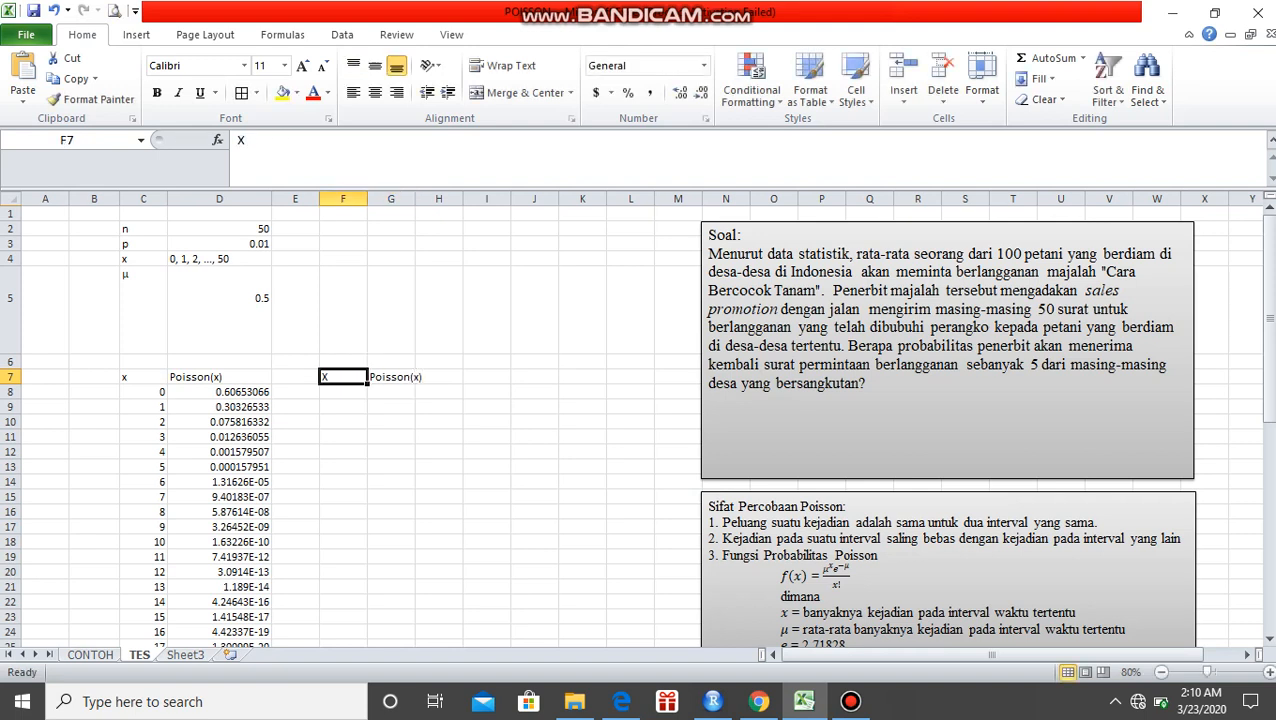
{"action": "type", "text": "x"}
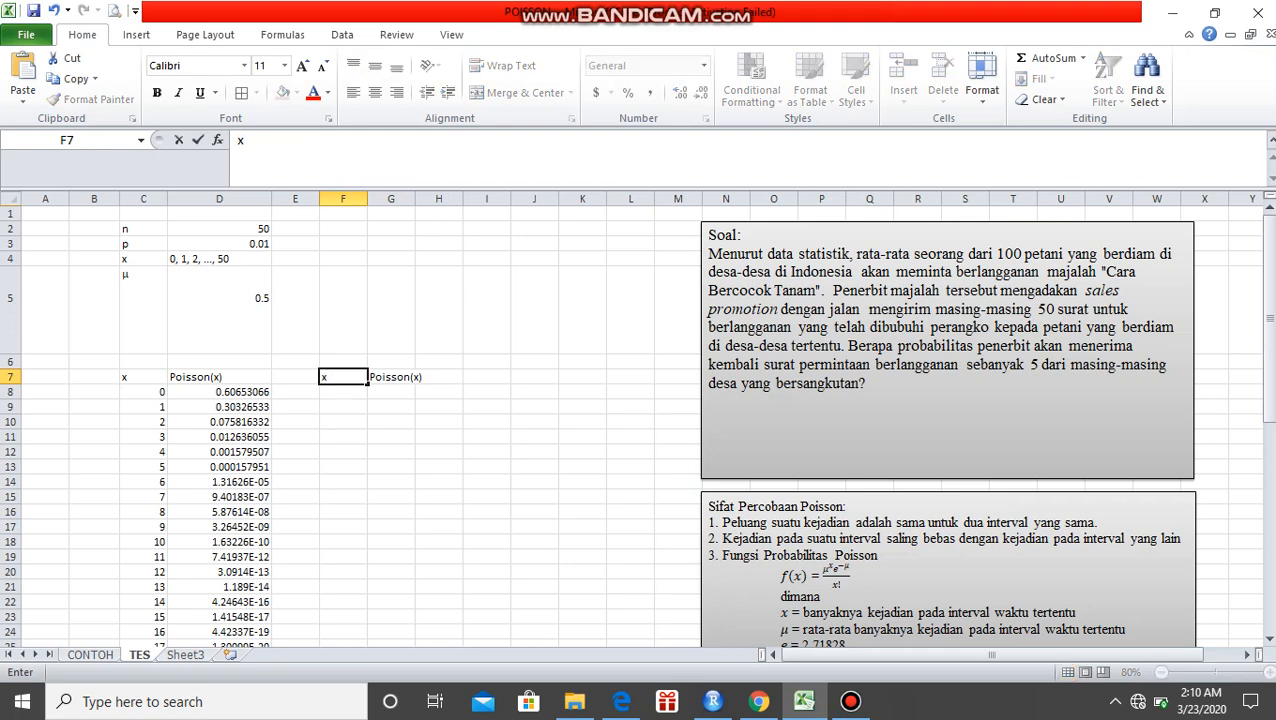
{"action": "key", "text": "Return"}
Fill the second table's x column from F8 with the values 0 to 50, and widen column G
{"action": "type", "text": "0"}
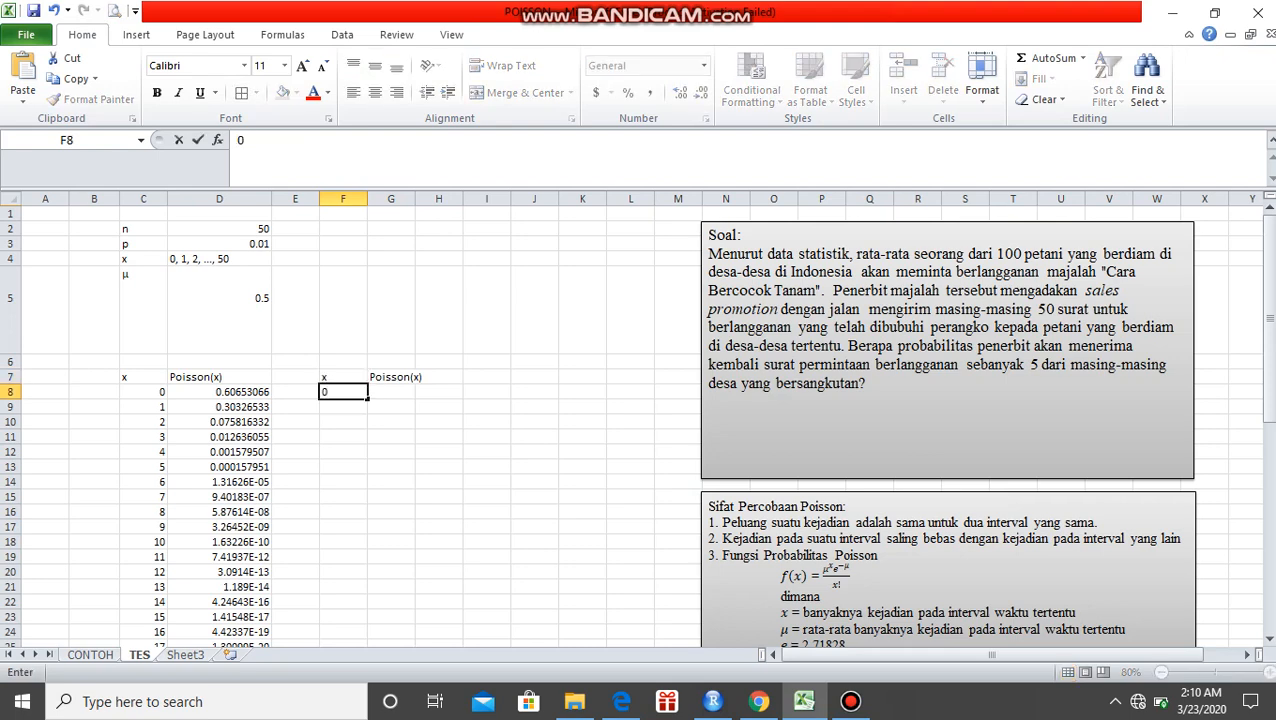
{"action": "key", "text": "Return"}
{"action": "type", "text": "1"}
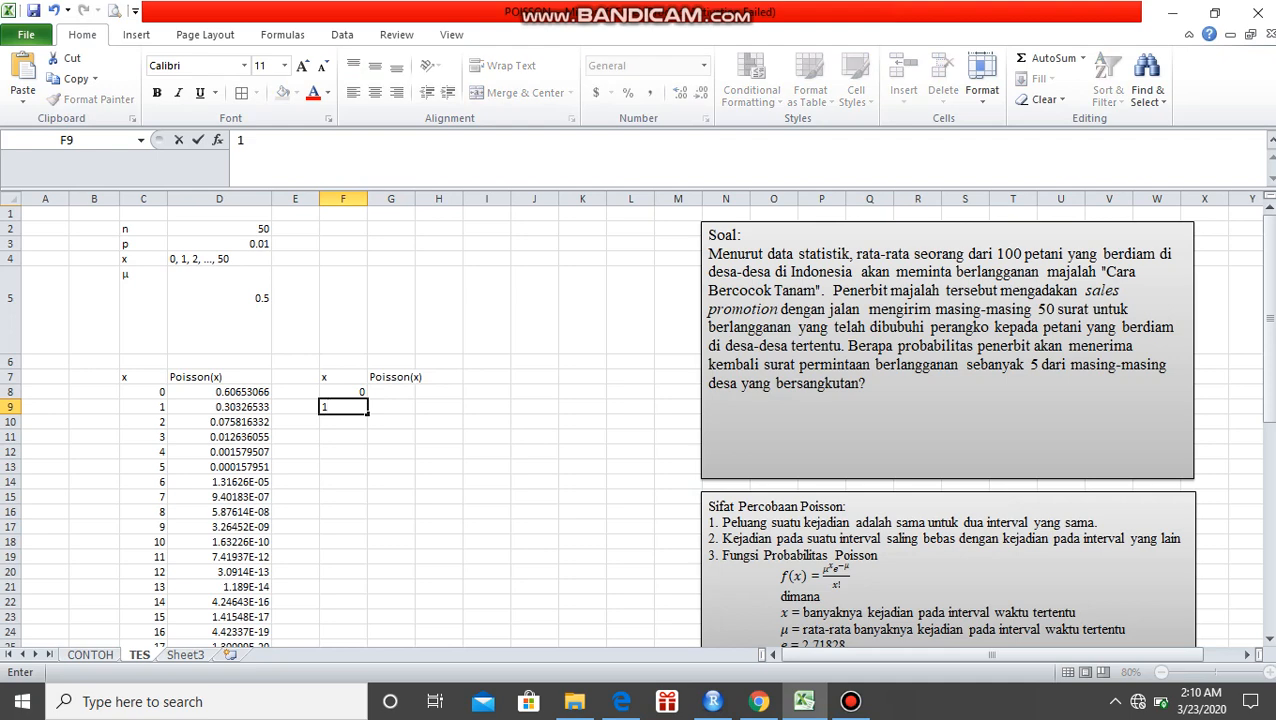
{"action": "left_click_drag", "start_coordinate": [343, 392], "coordinate": [368, 625]}
{"action": "scroll", "coordinate": [368, 625], "scroll_direction": "up", "scroll_amount": 3}
{"action": "scroll", "coordinate": [368, 625], "scroll_direction": "up", "scroll_amount": 7}
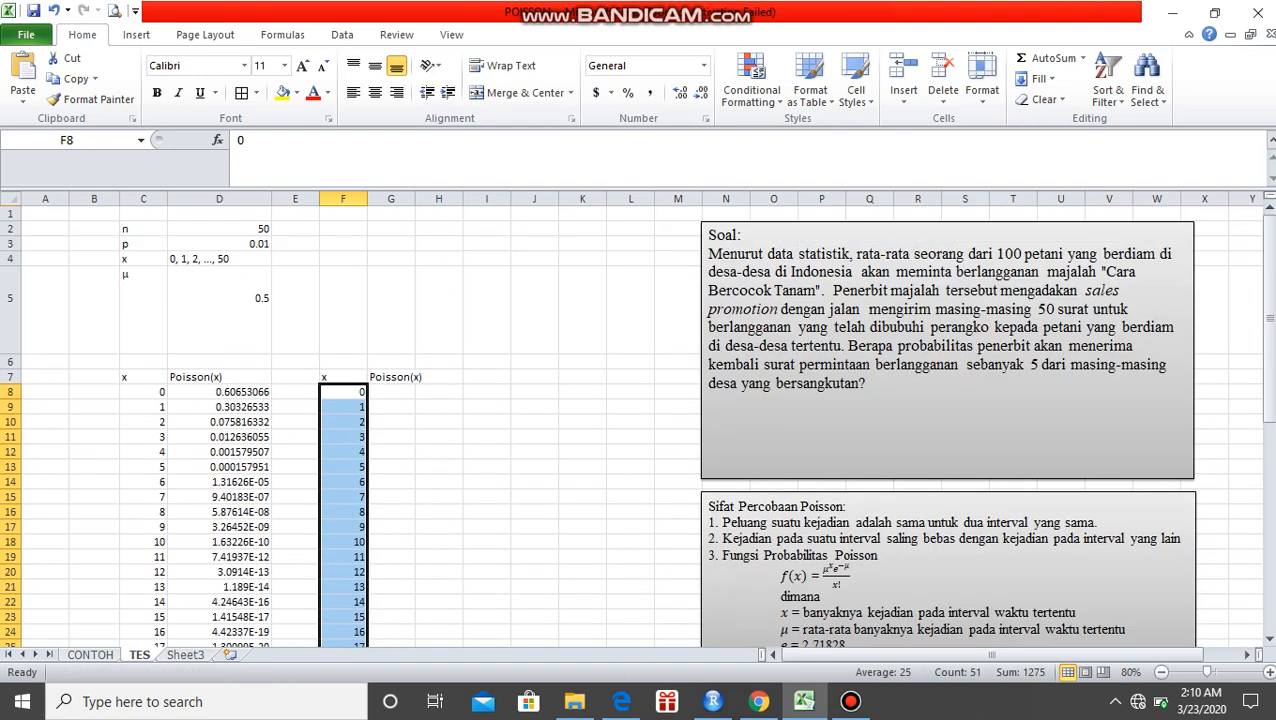
{"action": "left_click_drag", "start_coordinate": [414, 198], "coordinate": [457, 198]}
Begin the formula in G8 with the Poisson numerator, =D5^F8*EXP(-D5)
{"action": "left_click", "coordinate": [412, 392]}
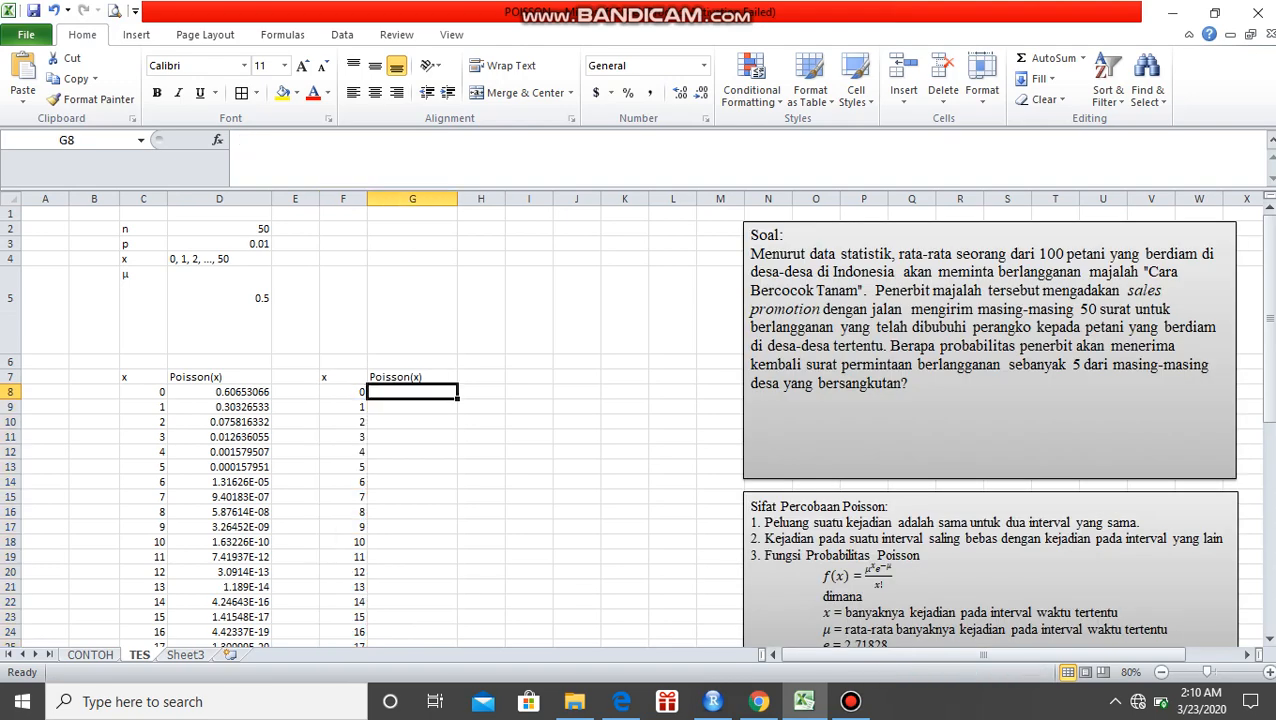
{"action": "left_click", "coordinate": [960, 578]}
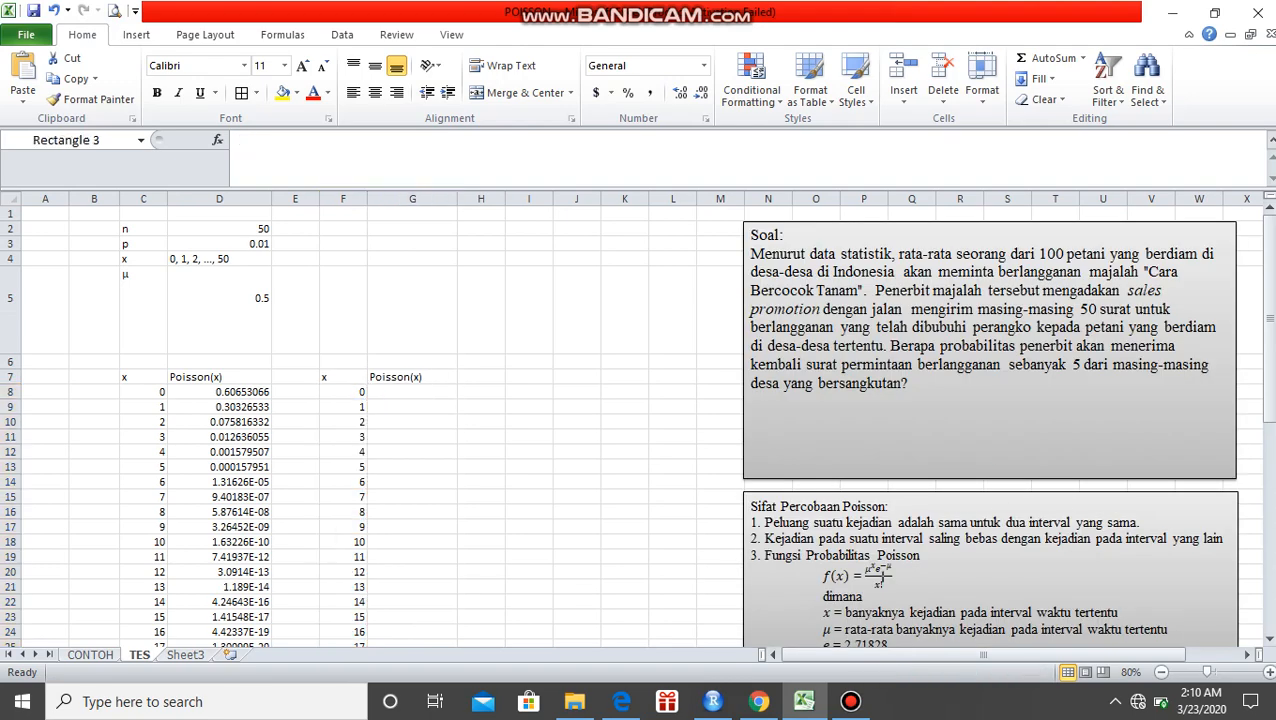
{"action": "left_click", "coordinate": [864, 590]}
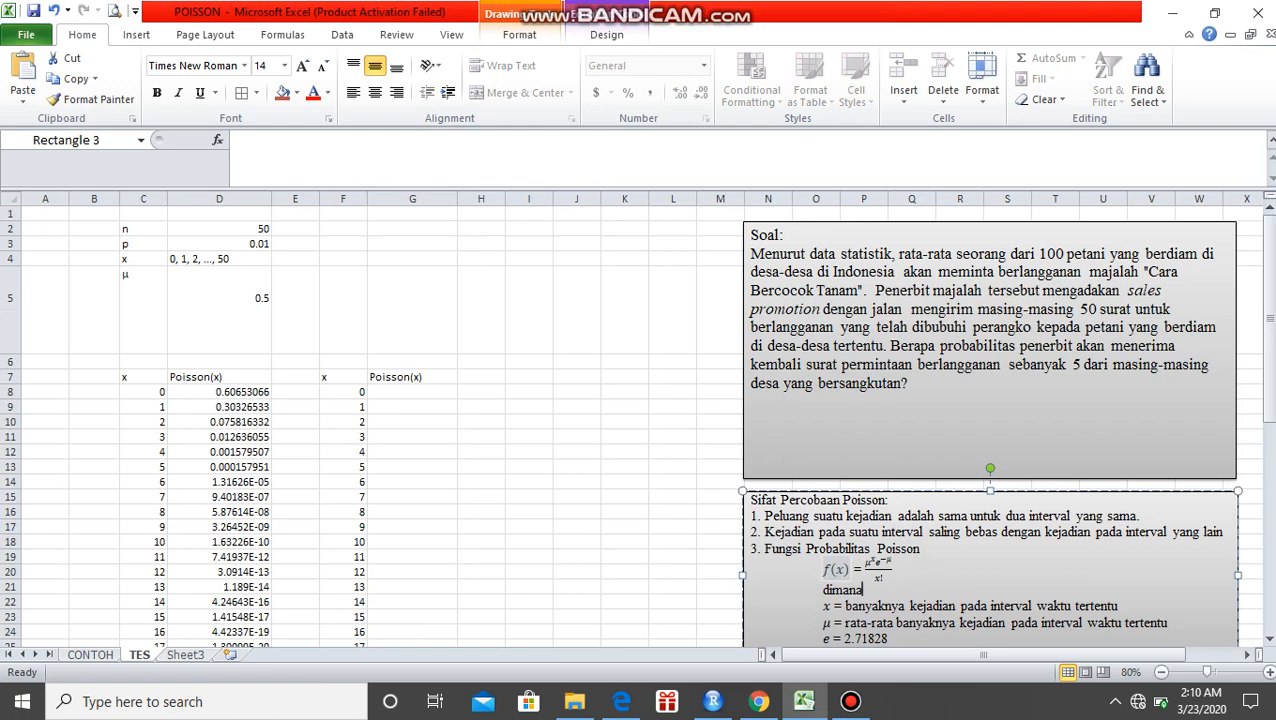
{"action": "left_click", "coordinate": [412, 392]}
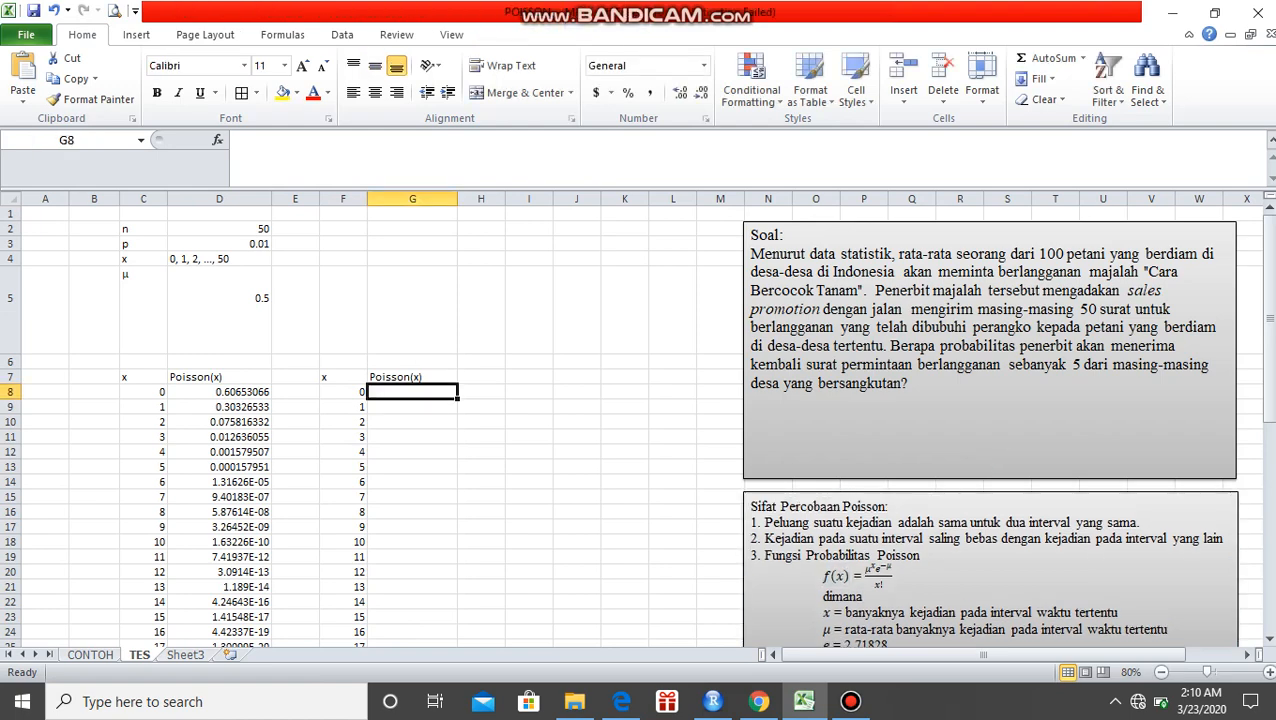
{"action": "type", "text": "="}
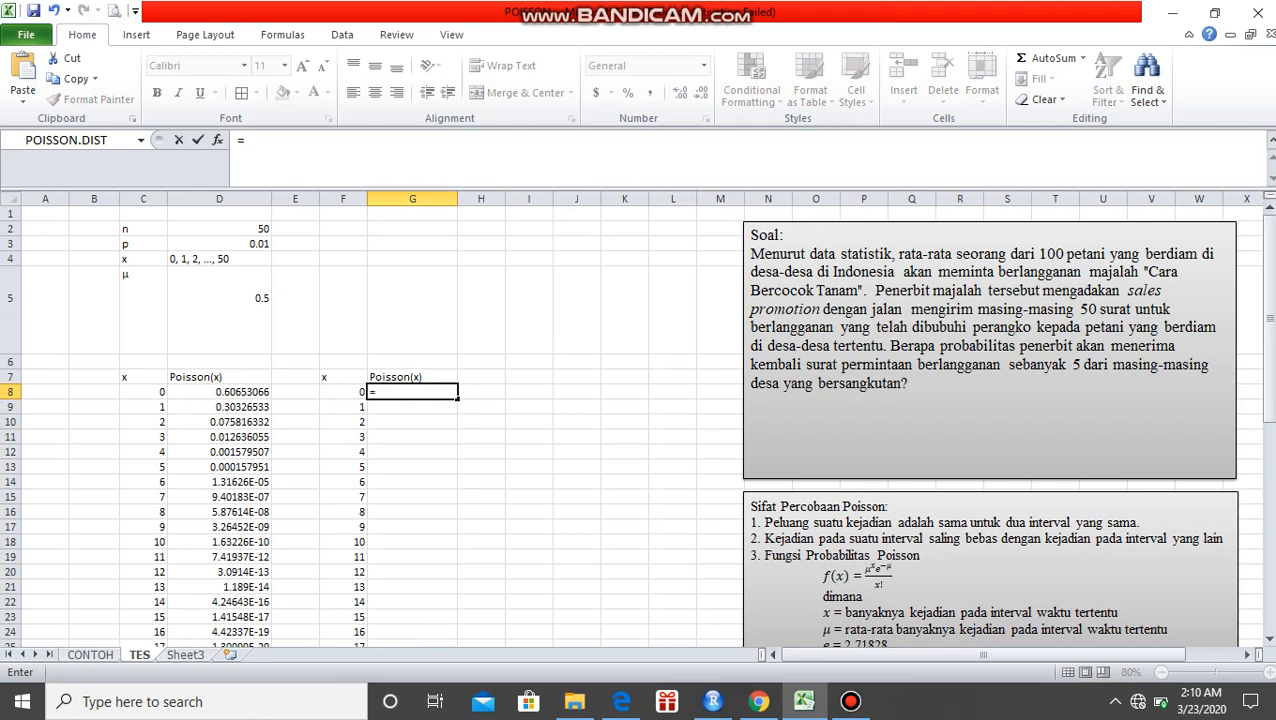
{"action": "left_click", "coordinate": [219, 310]}
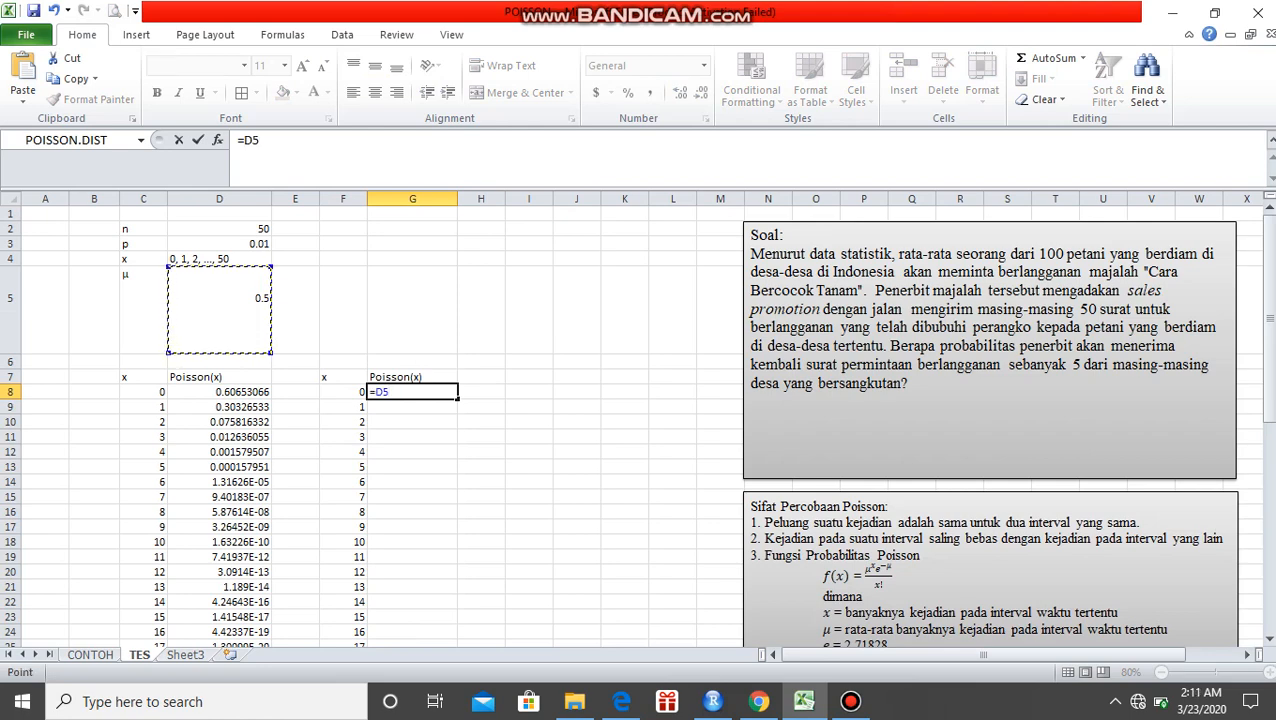
{"action": "type", "text": "^"}
{"action": "key", "text": "Left"}
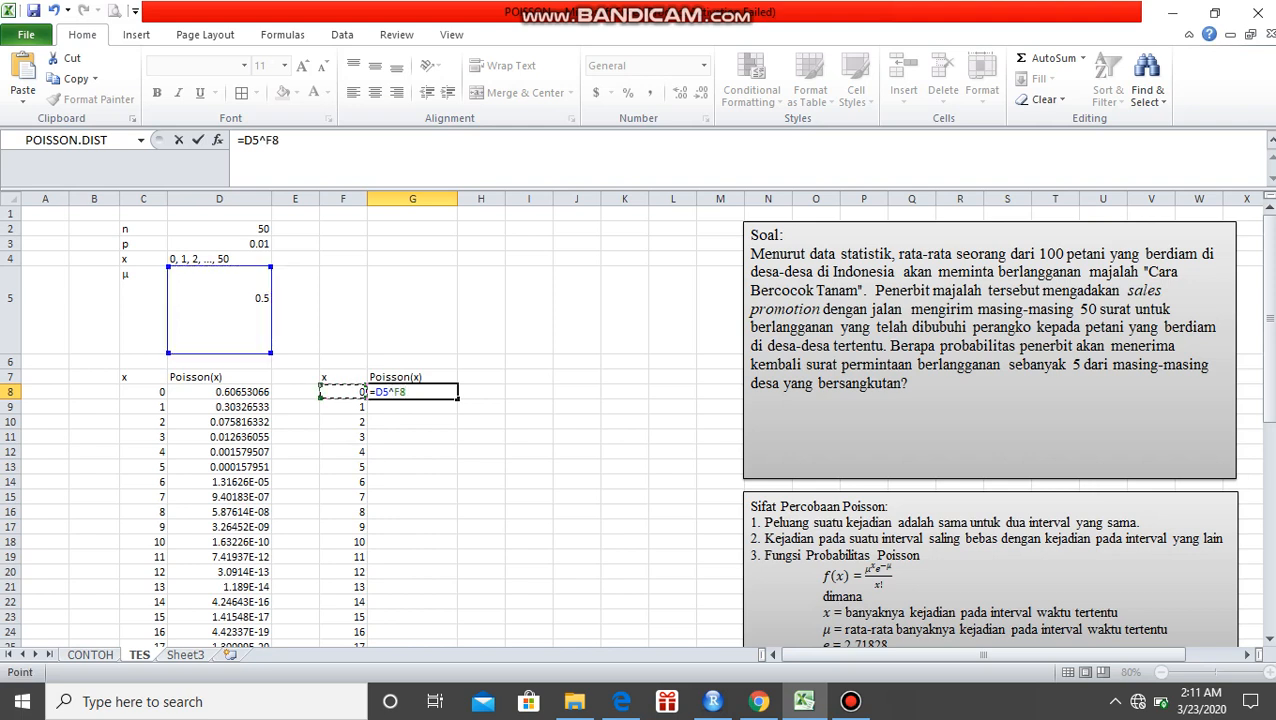
{"action": "type", "text": "*EXP"}
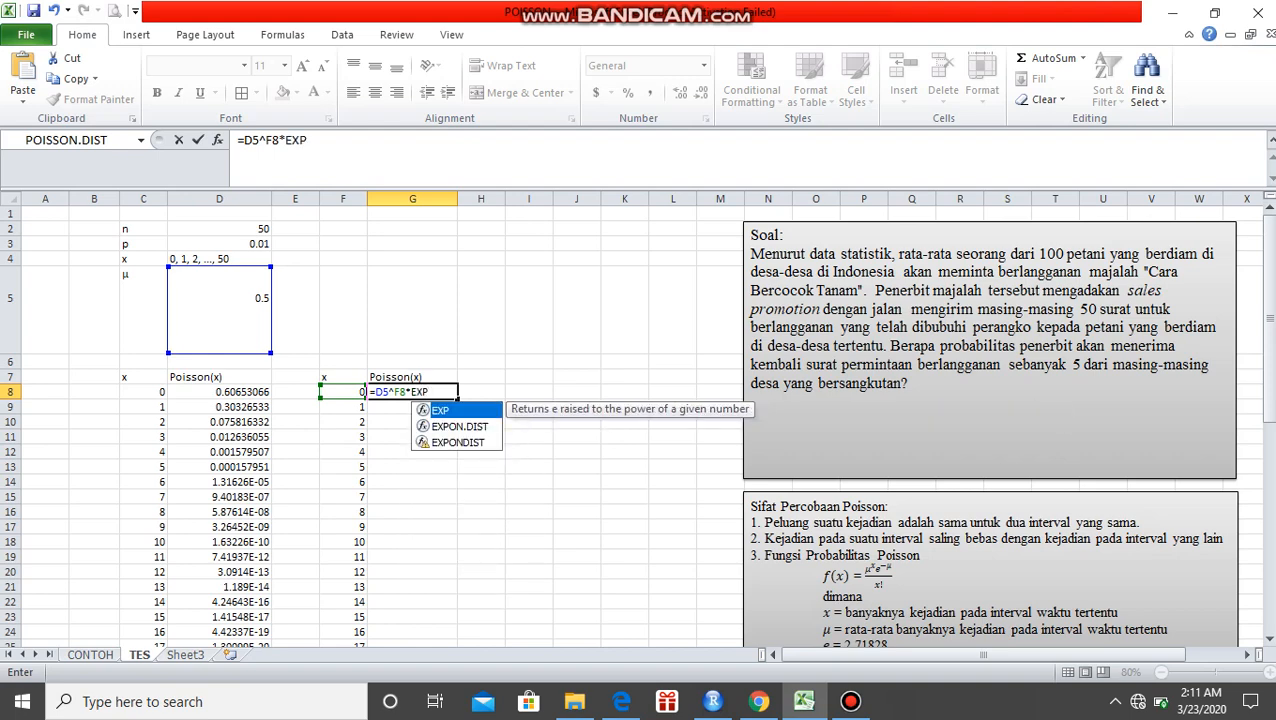
{"action": "type", "text": "("}
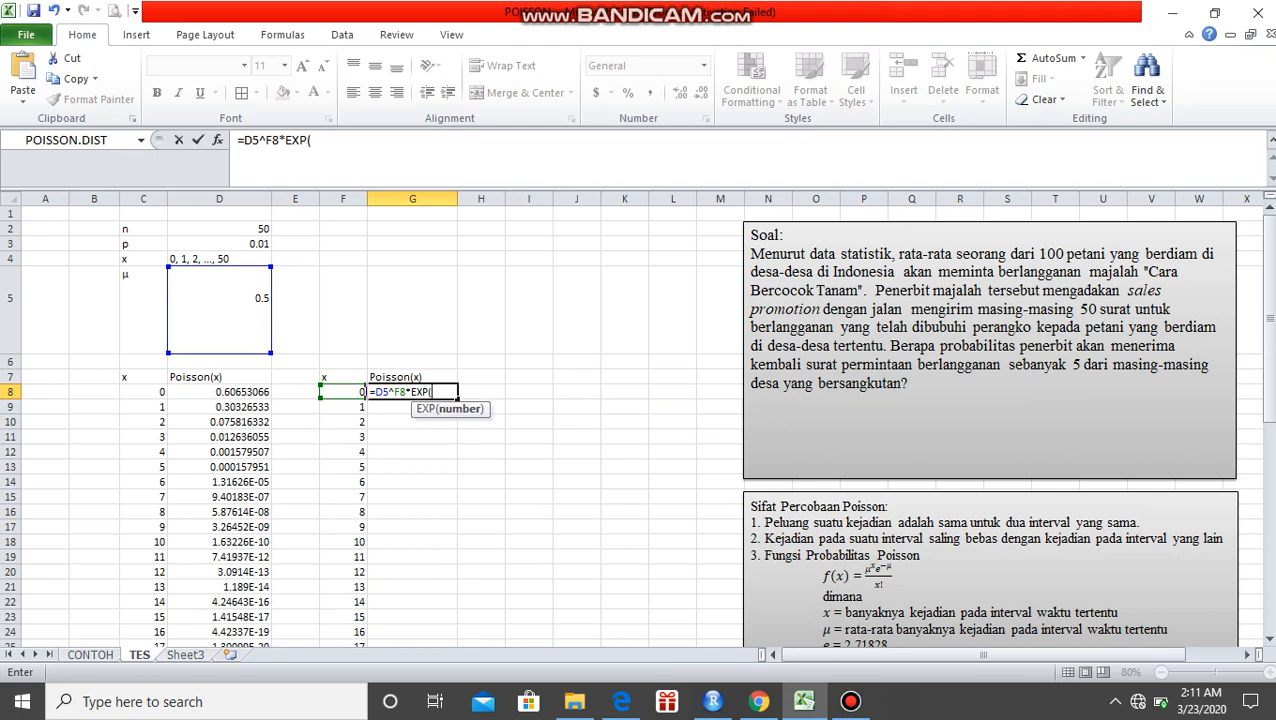
{"action": "type", "text": "-"}
{"action": "left_click", "coordinate": [219, 310]}
{"action": "type", "text": ")"}
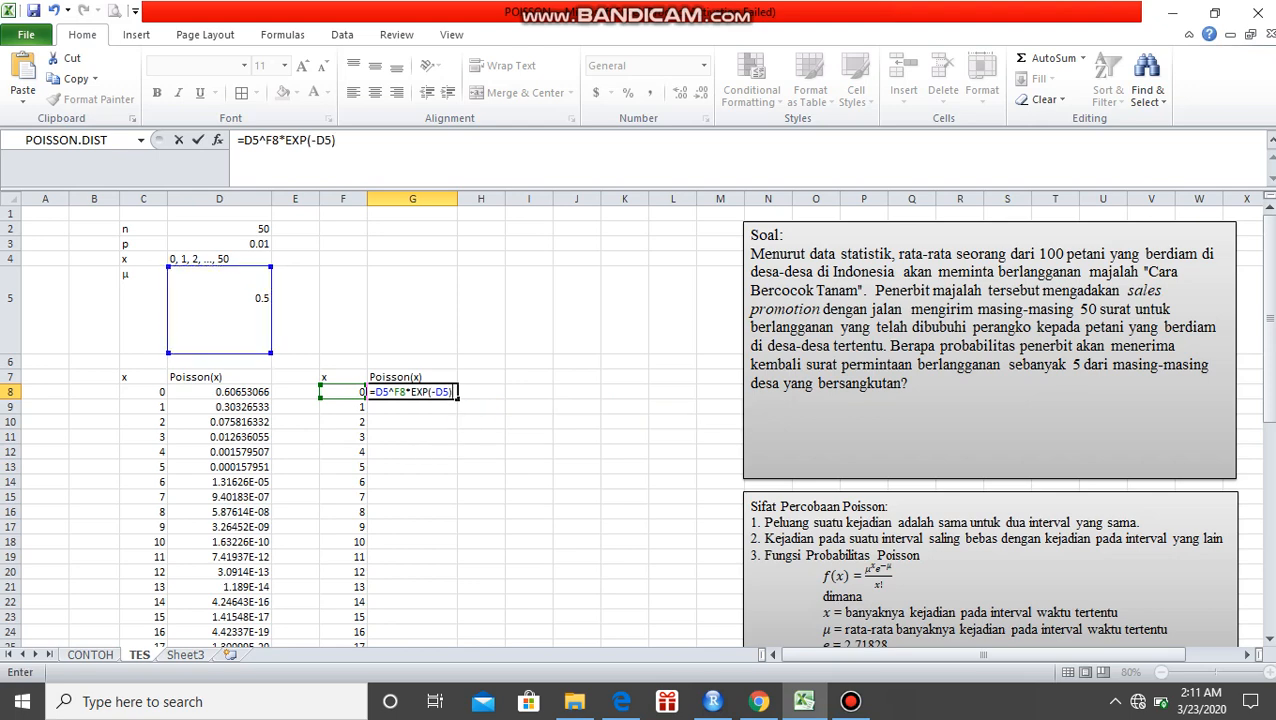
Divide the G8 expression by the factorial of x, using FACT(F8)
{"action": "type", "text": "/fa"}
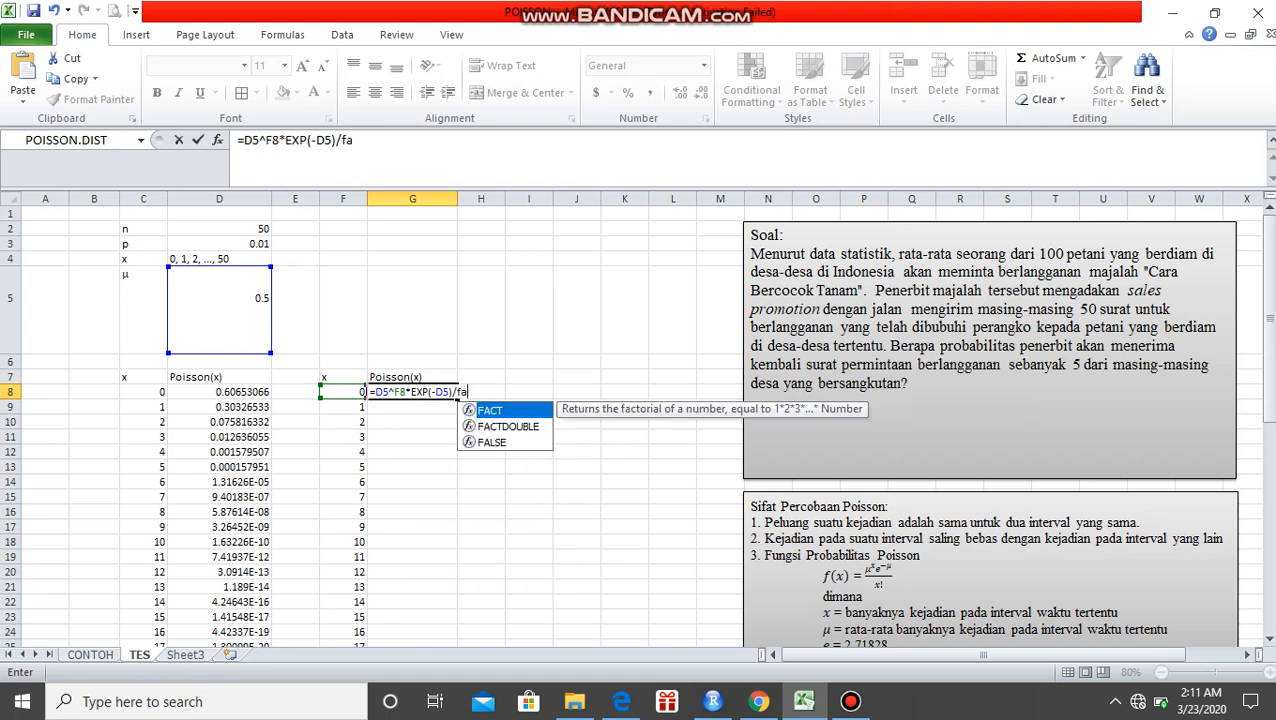
{"action": "key", "text": "Tab"}
{"action": "key", "text": "Tab"}
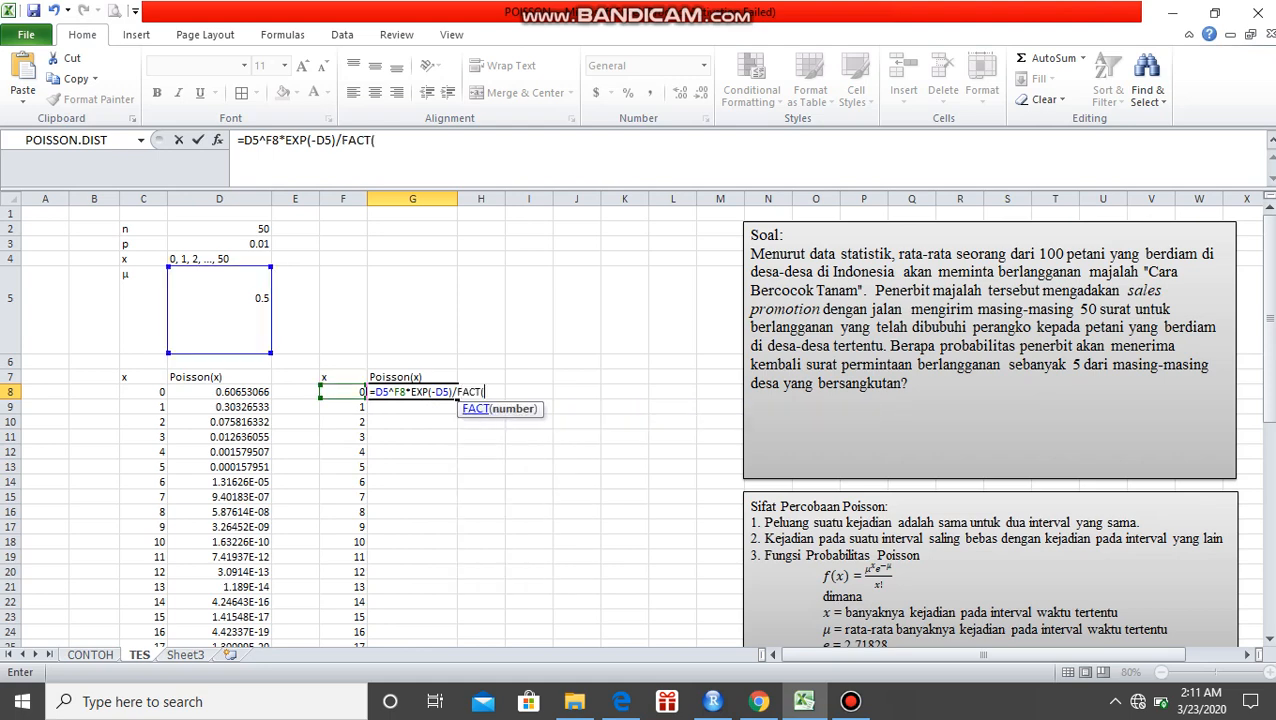
{"action": "key", "text": "Left"}
{"action": "type", "text": ")"}
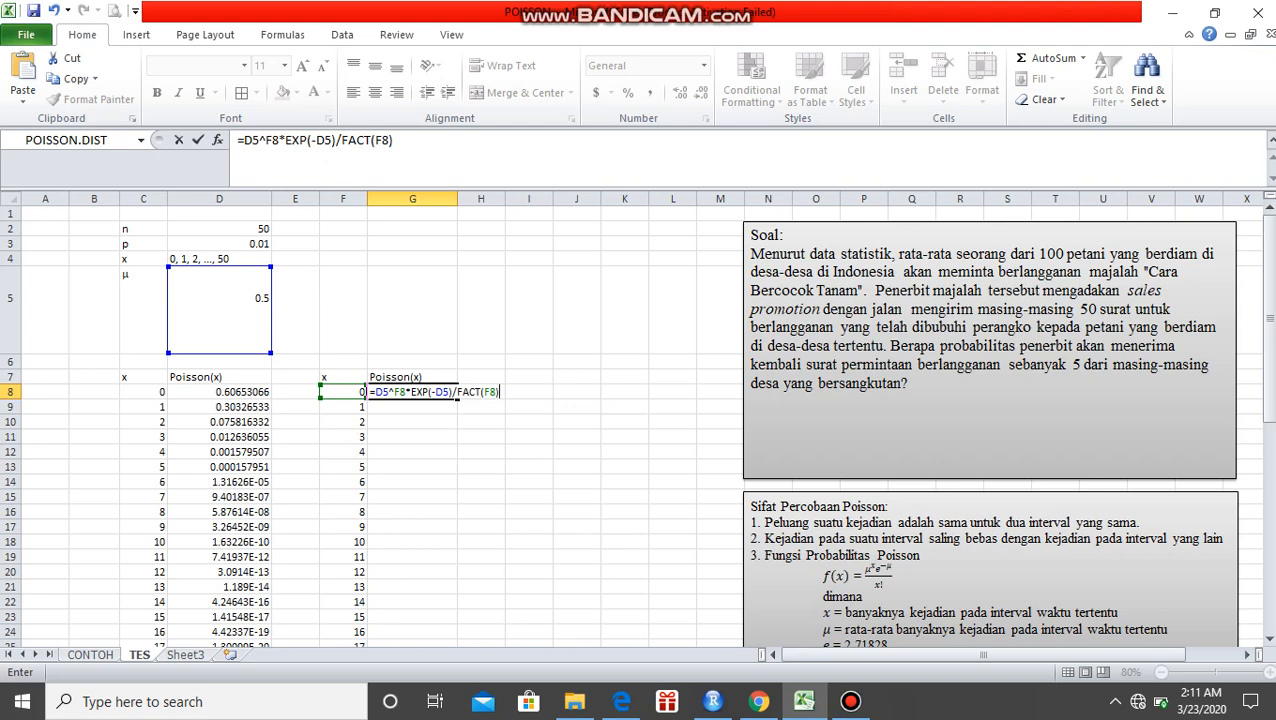
Make both mean references in G8's formula absolute, as $D$5, and enter the formula
{"action": "left_click", "coordinate": [382, 391]}
{"action": "type", "text": "4"}
{"action": "key", "text": "BackSpace"}
{"action": "key", "text": "F4"}
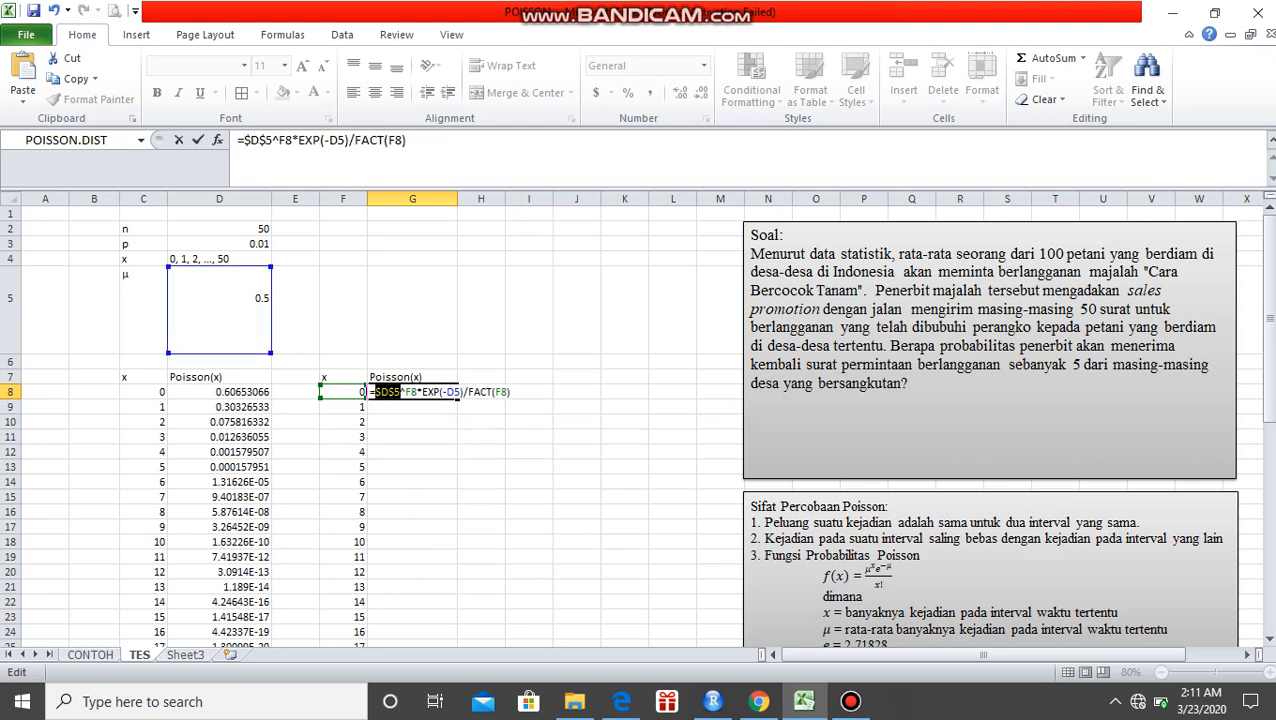
{"action": "left_click", "coordinate": [451, 391]}
{"action": "key", "text": "F4"}
{"action": "key", "text": "Return"}
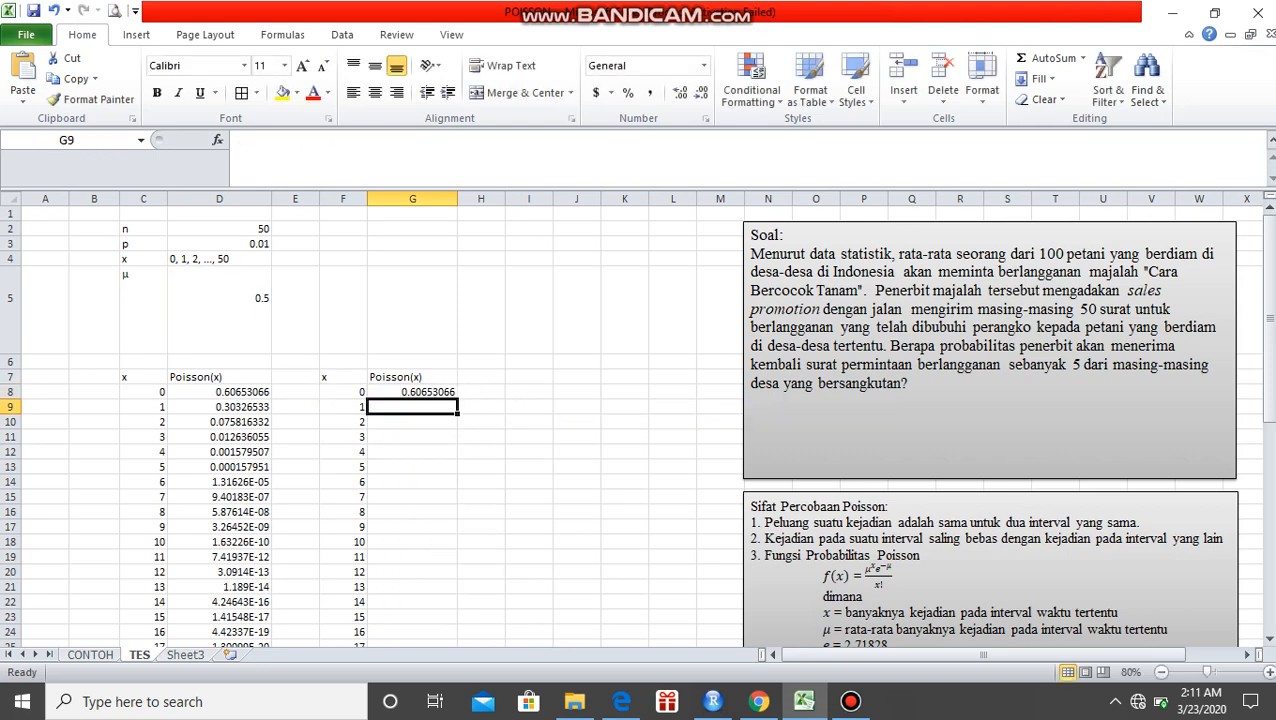
Widen column G slightly and copy the G8 formula down the column for all x values through 50
{"action": "left_click_drag", "start_coordinate": [458, 198], "coordinate": [466, 198]}
{"action": "left_click", "coordinate": [428, 392]}
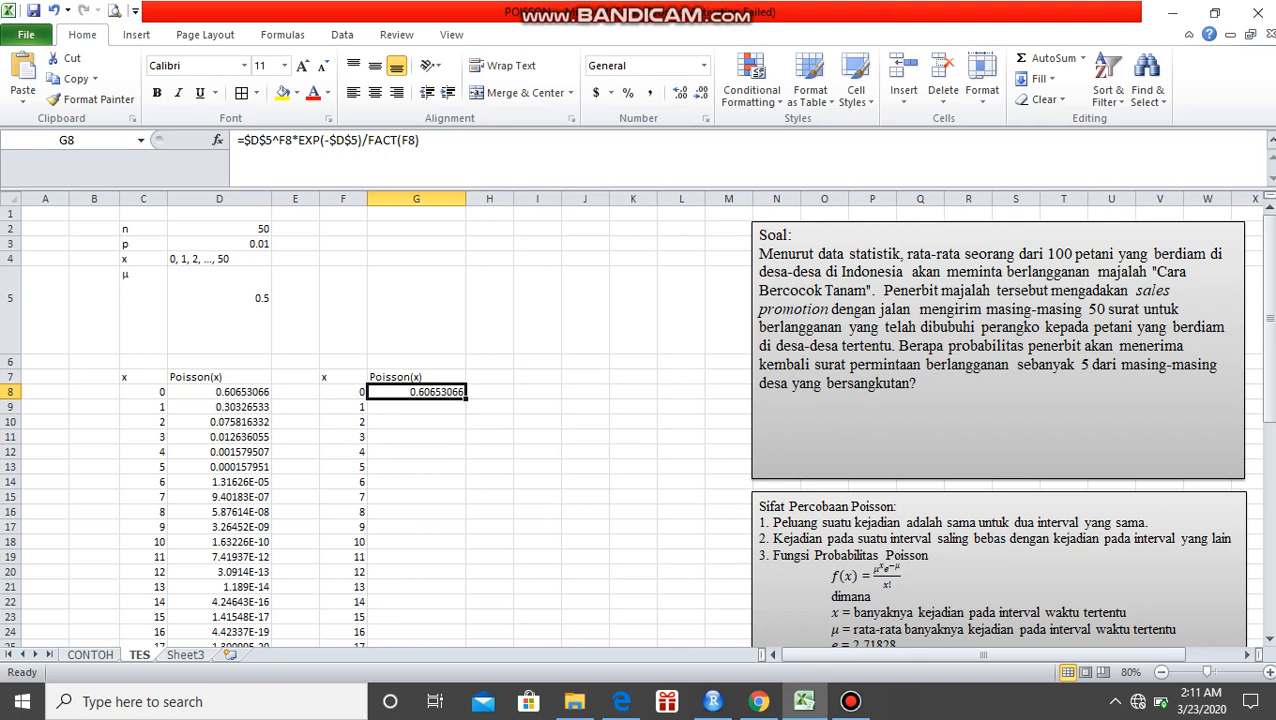
{"action": "left_click_drag", "start_coordinate": [465, 399], "coordinate": [470, 632]}
{"action": "scroll", "coordinate": [489, 500], "scroll_direction": "up", "scroll_amount": 10}
{"action": "left_click", "coordinate": [489, 392]}
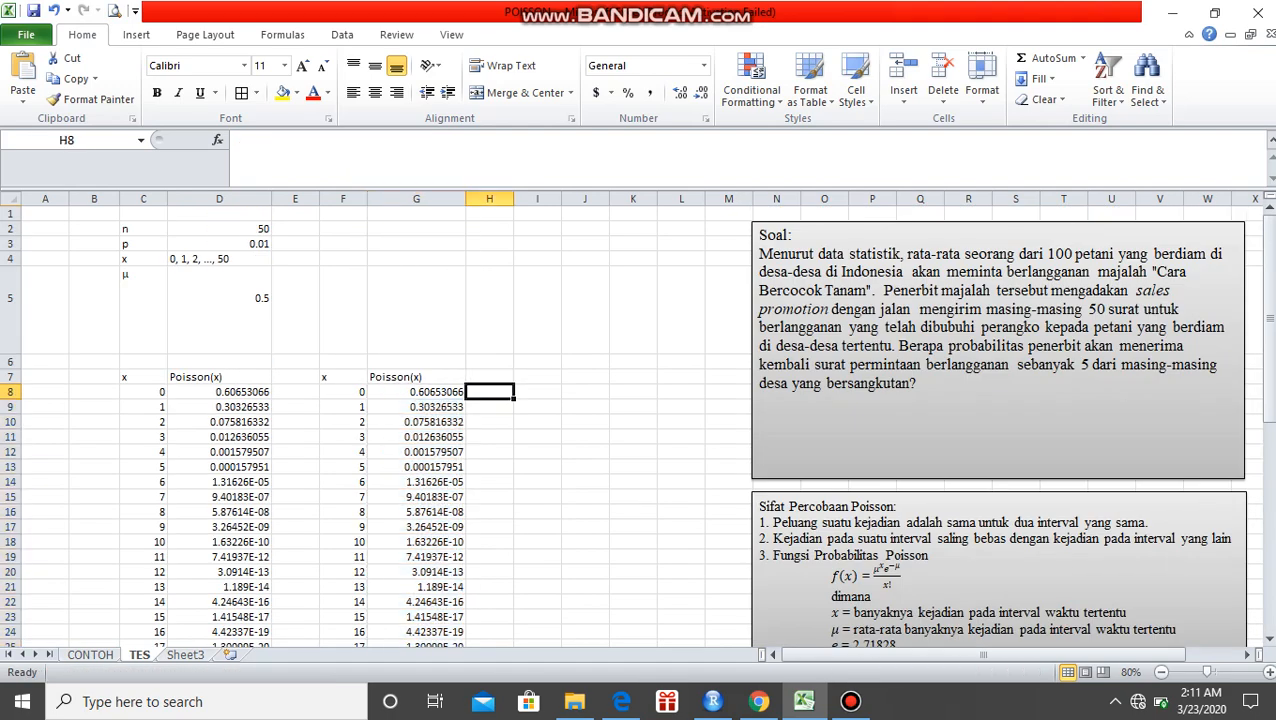
{"action": "scroll", "coordinate": [489, 400], "scroll_direction": "down", "scroll_amount": 1}
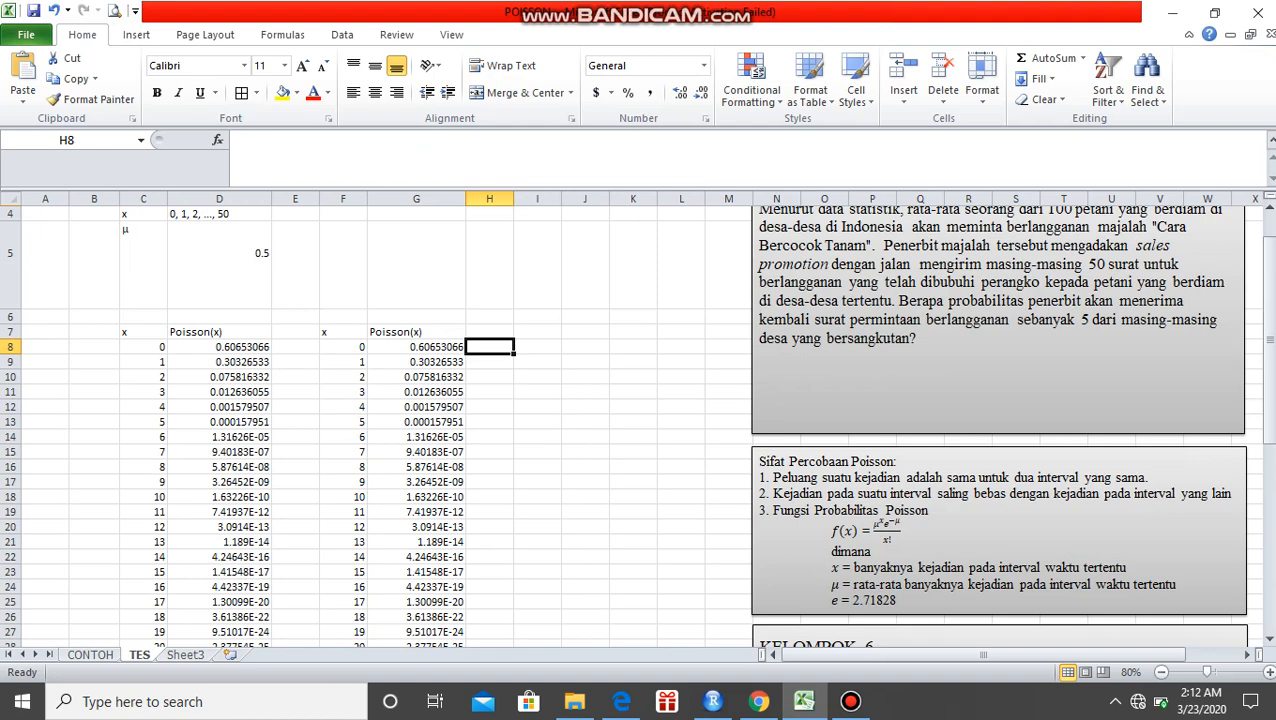
{"action": "left_click", "coordinate": [416, 361]}
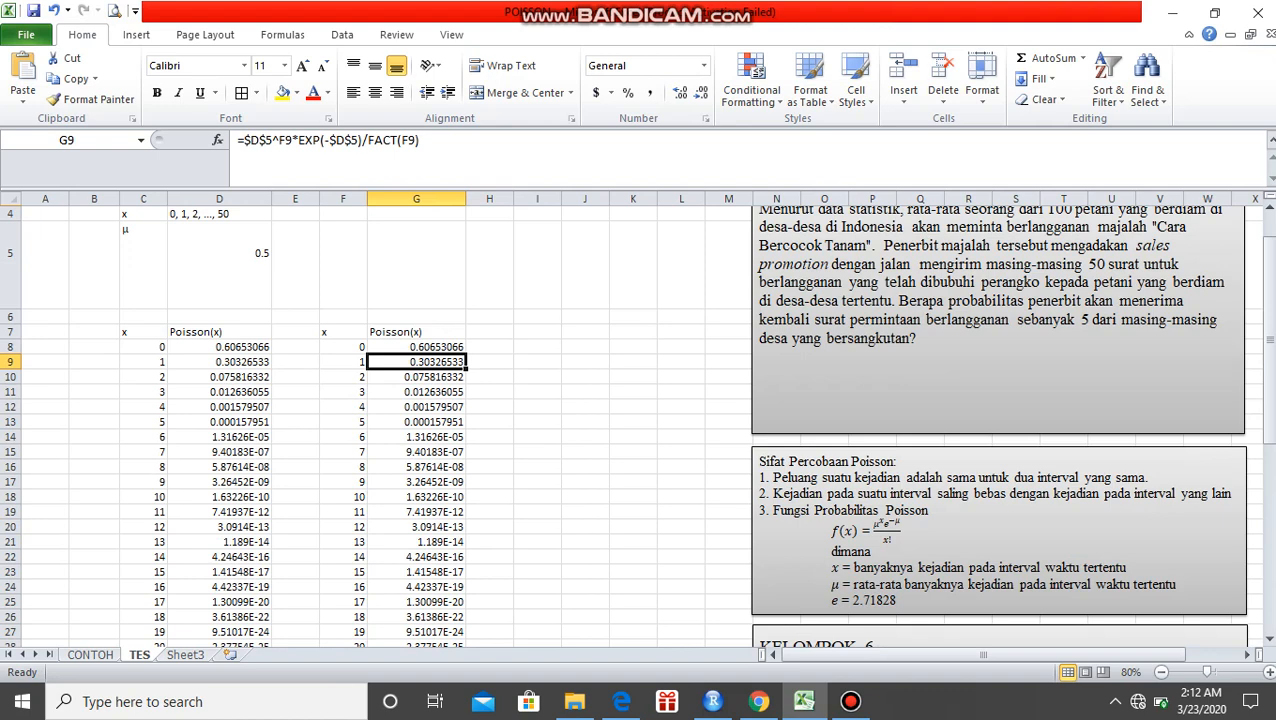
Highlight the x = 5 row across both tables, C13 to G13, with yellow fill
{"action": "mouse_move", "coordinate": [899, 300]}
{"action": "left_mouse_down"}
{"action": "mouse_move", "coordinate": [1016, 319]}
{"action": "mouse_move", "coordinate": [916, 338]}
{"action": "left_mouse_up"}
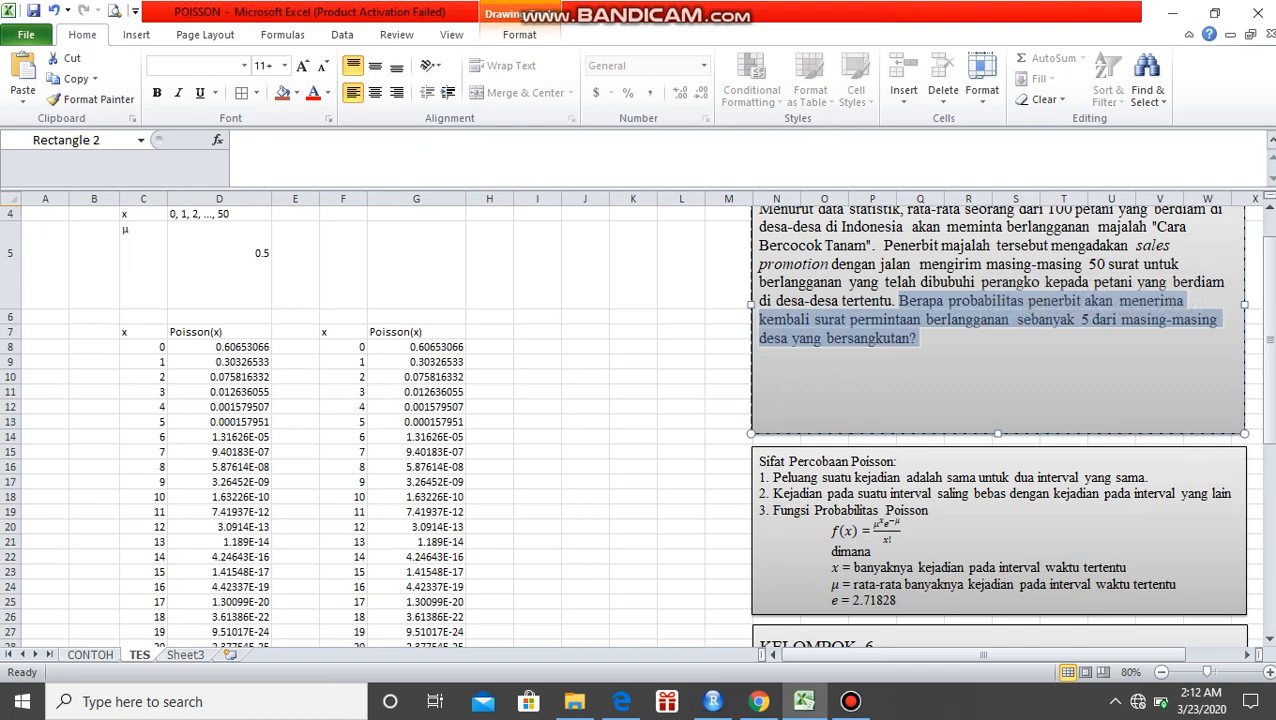
{"action": "left_click", "coordinate": [219, 421]}
{"action": "left_click_drag", "start_coordinate": [143, 421], "coordinate": [430, 421]}
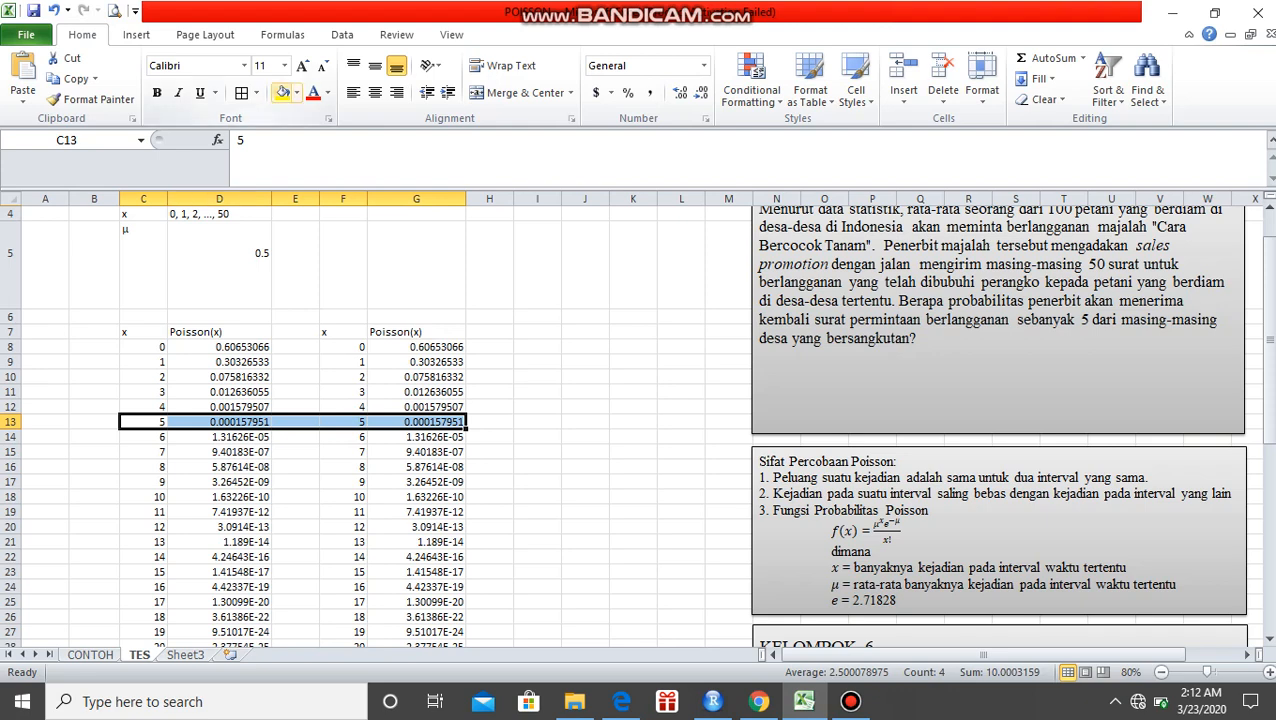
{"action": "left_click", "coordinate": [283, 92]}
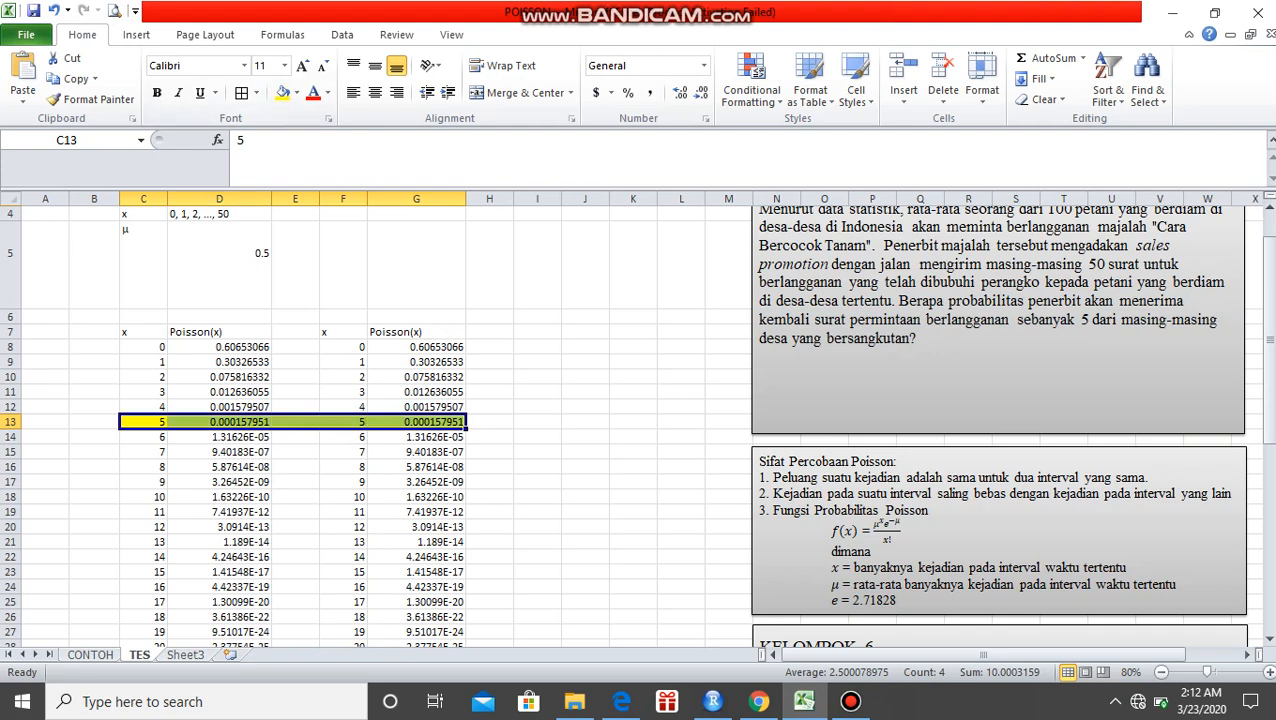
{"action": "left_click", "coordinate": [585, 482]}
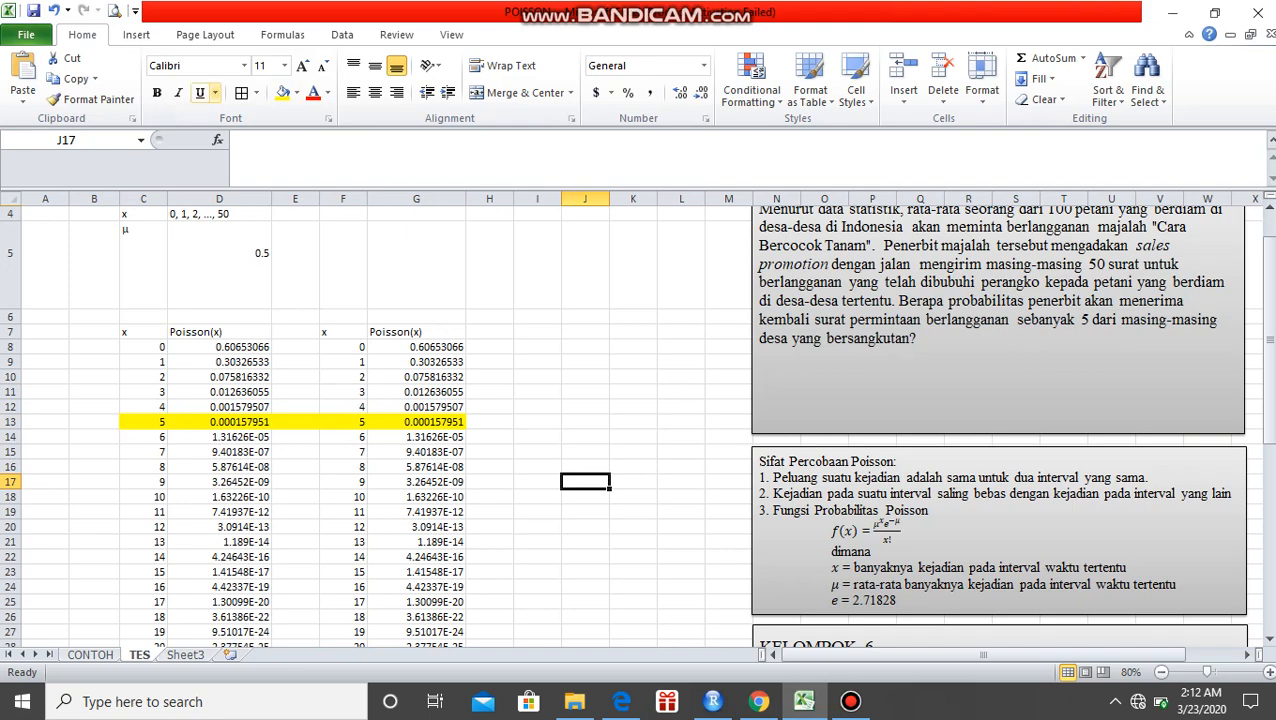
Insert a markers-only scatter chart from the first table's x and Poisson(x) data, C8:D58
{"action": "left_click_drag", "start_coordinate": [143, 347], "coordinate": [265, 619]}
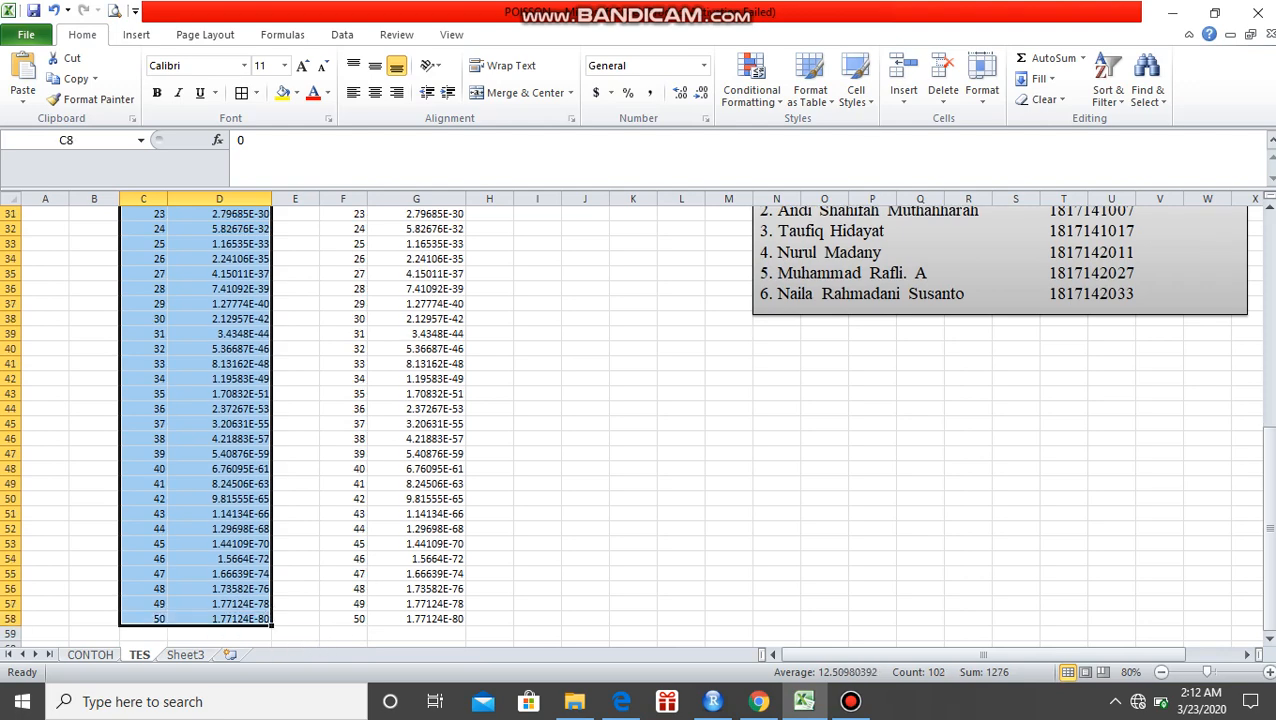
{"action": "left_click", "coordinate": [136, 34]}
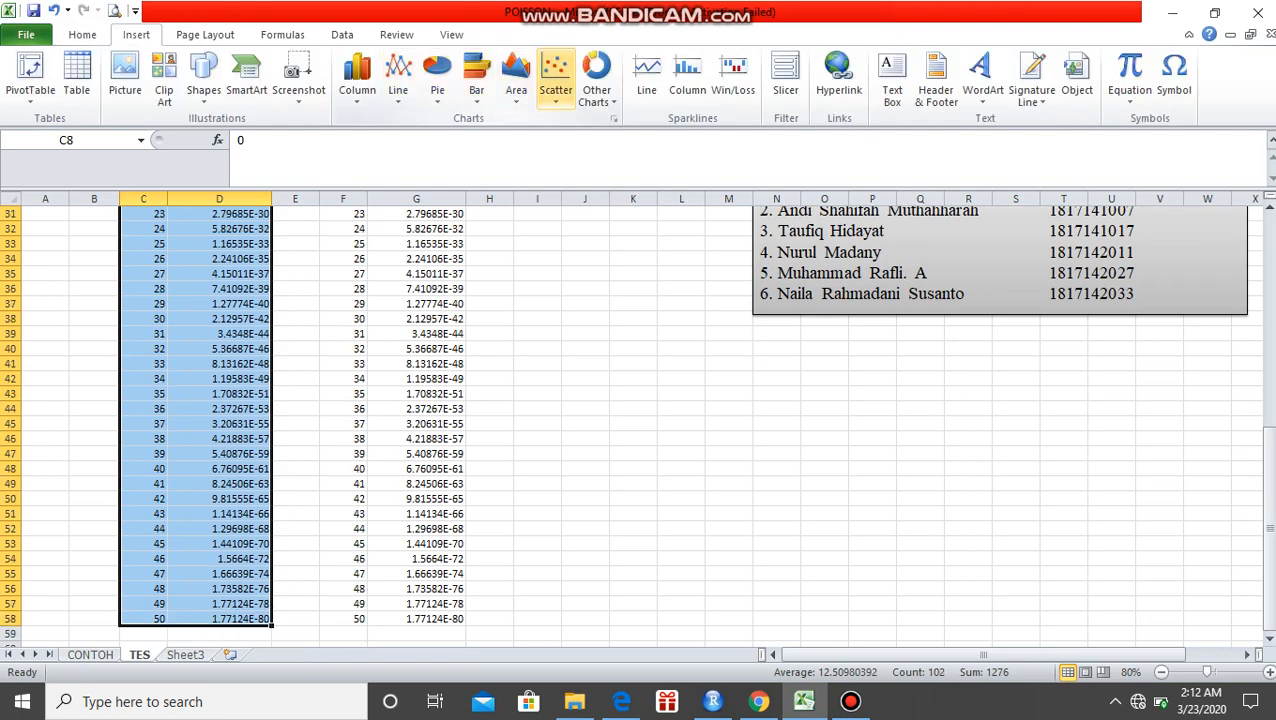
{"action": "left_click", "coordinate": [555, 80]}
{"action": "left_click", "coordinate": [561, 157]}
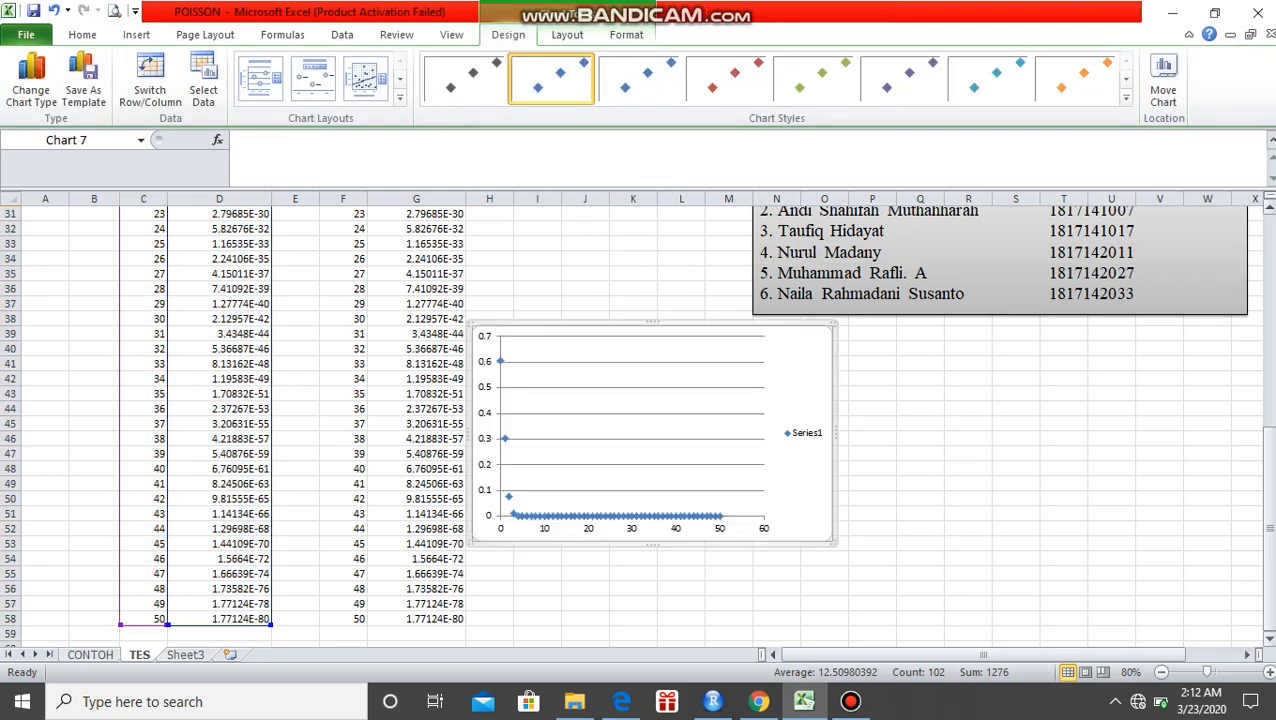
Move the scatter chart up to the start of the sheet, directly beside the Soal text box
{"action": "left_click_drag", "start_coordinate": [483, 360], "coordinate": [291, 306]}
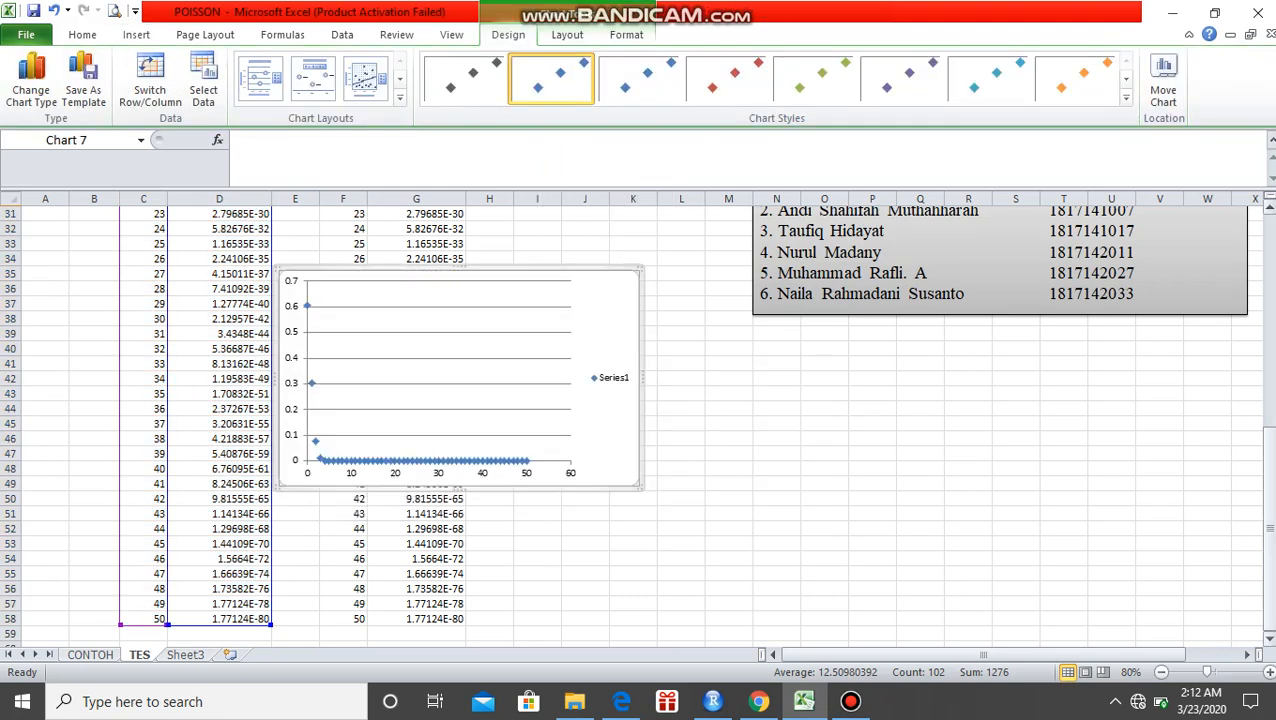
{"action": "left_click", "coordinate": [1268, 458]}
{"action": "left_click_drag", "start_coordinate": [1268, 458], "coordinate": [1268, 277]}
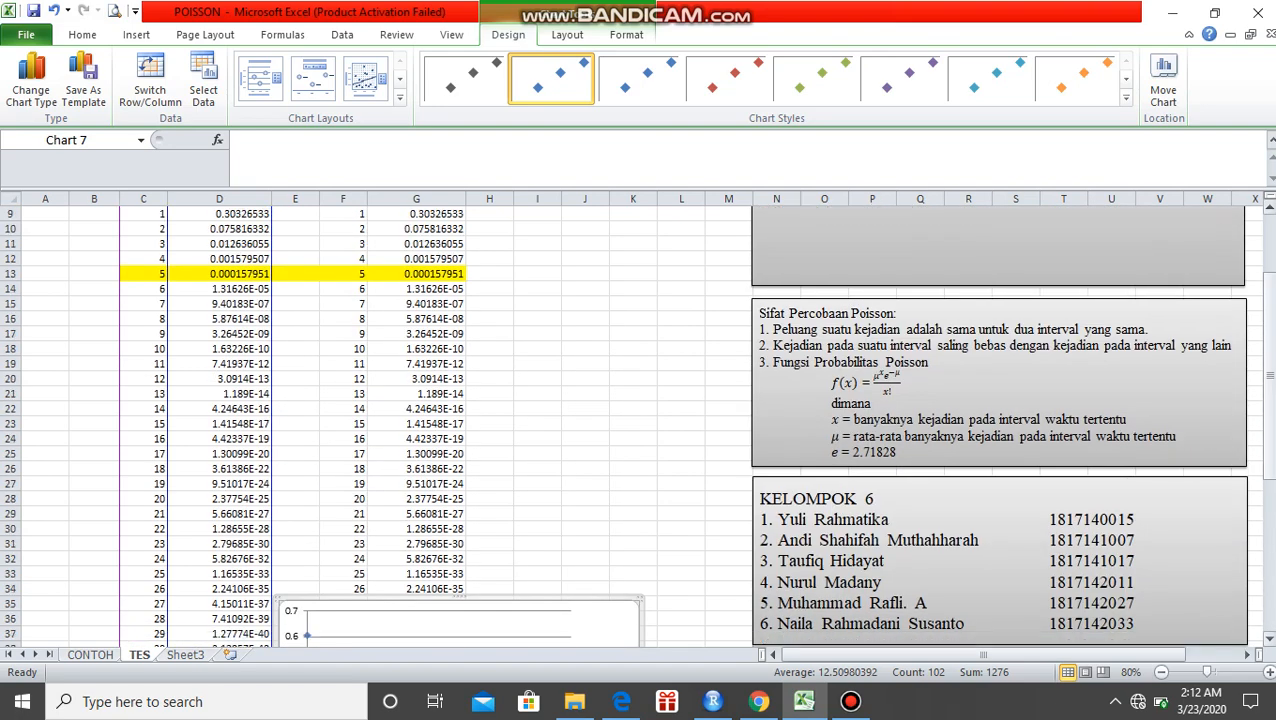
{"action": "left_click_drag", "start_coordinate": [630, 610], "coordinate": [685, 297]}
{"action": "left_click_drag", "start_coordinate": [1269, 381], "coordinate": [1269, 310]}
{"action": "left_click_drag", "start_coordinate": [660, 520], "coordinate": [660, 417]}
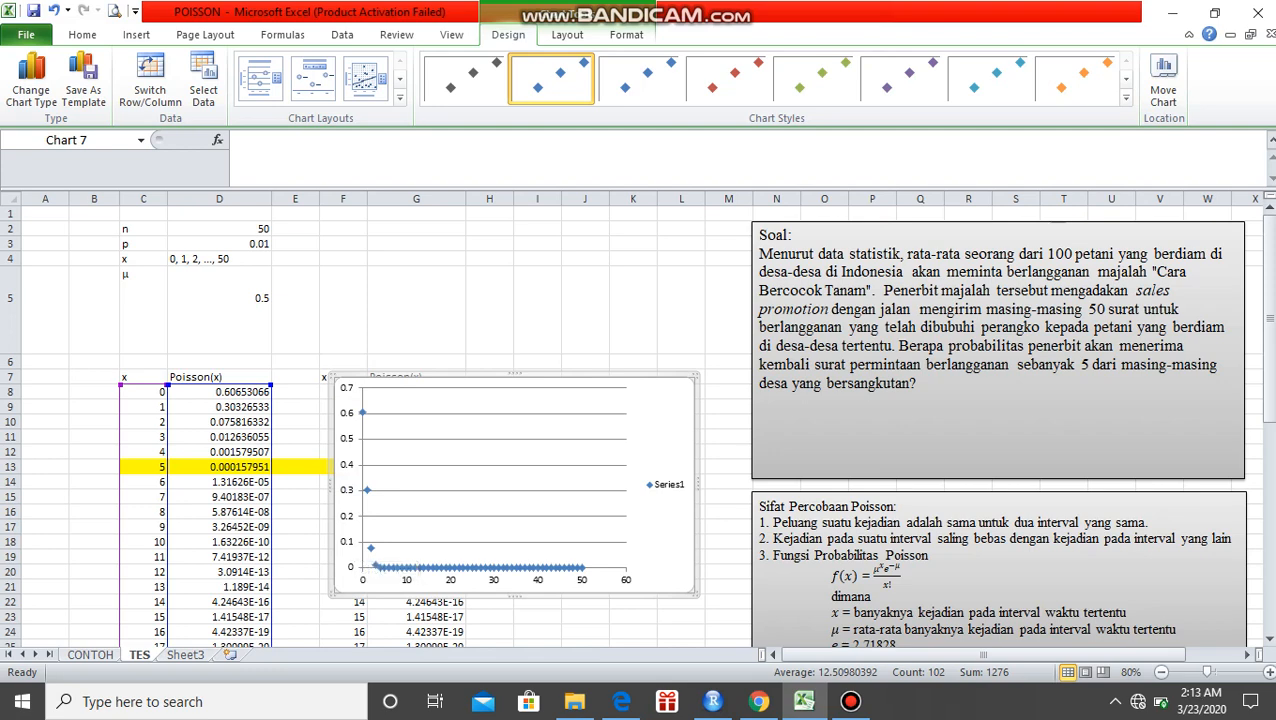
{"action": "left_click_drag", "start_coordinate": [345, 585], "coordinate": [397, 430]}
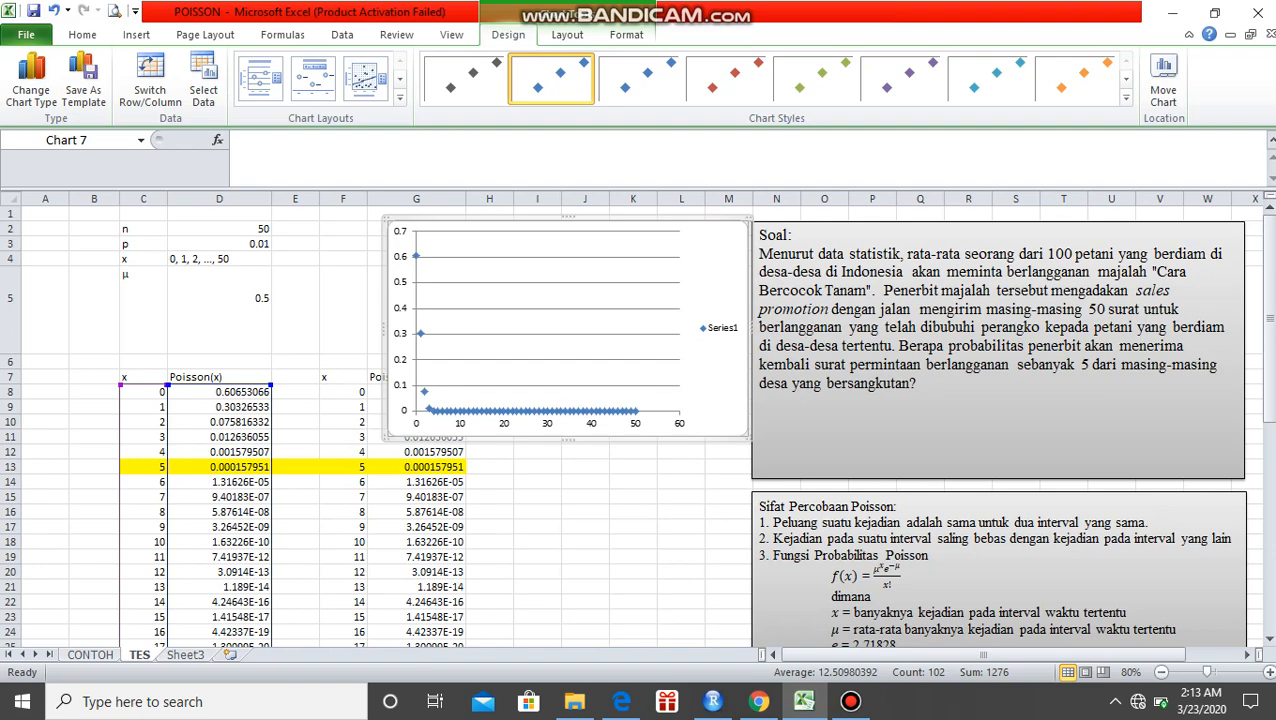
{"action": "mouse_move", "coordinate": [851, 700]}
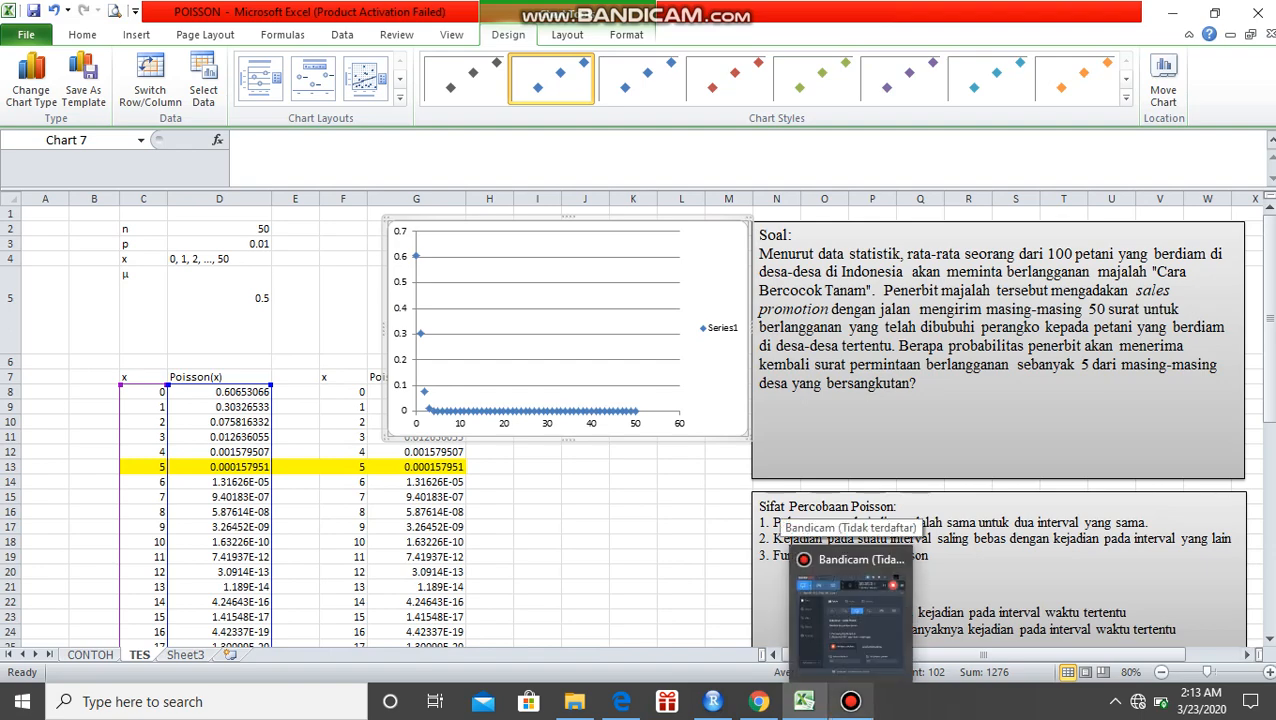